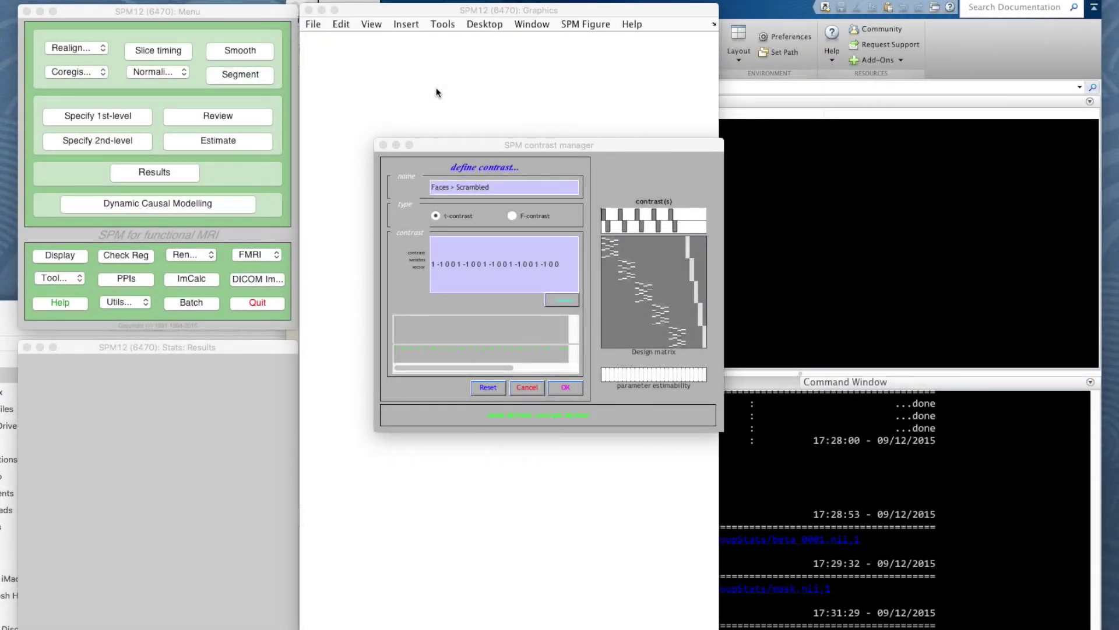
Save the Faces > Scrambled t-contrast and select 001 {T} : Faces > Scrambled for results
click(565, 387)
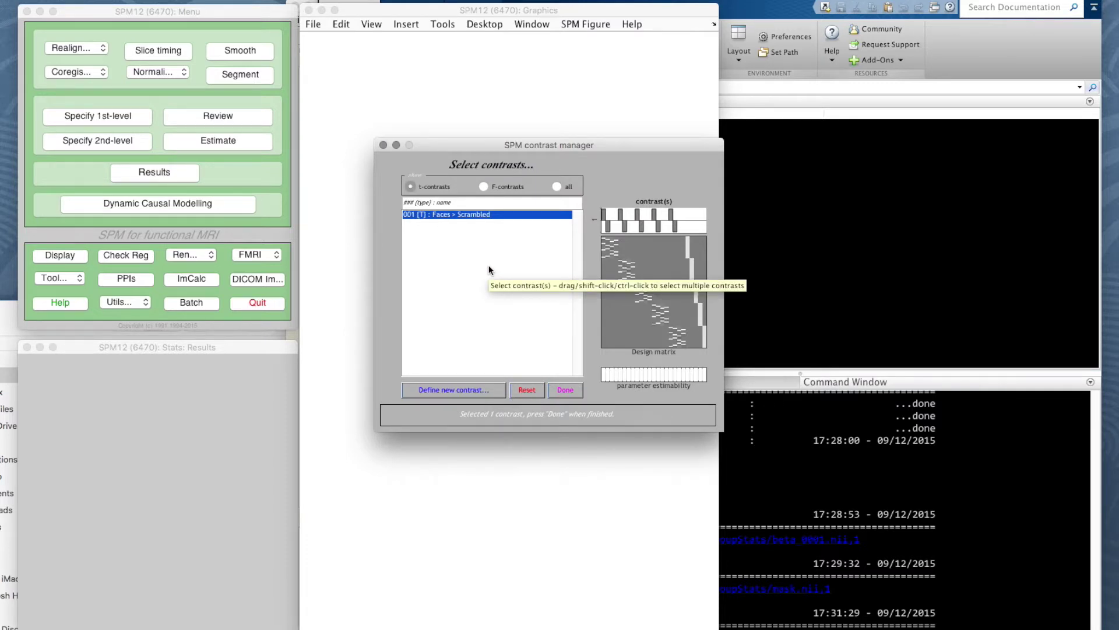
click(566, 390)
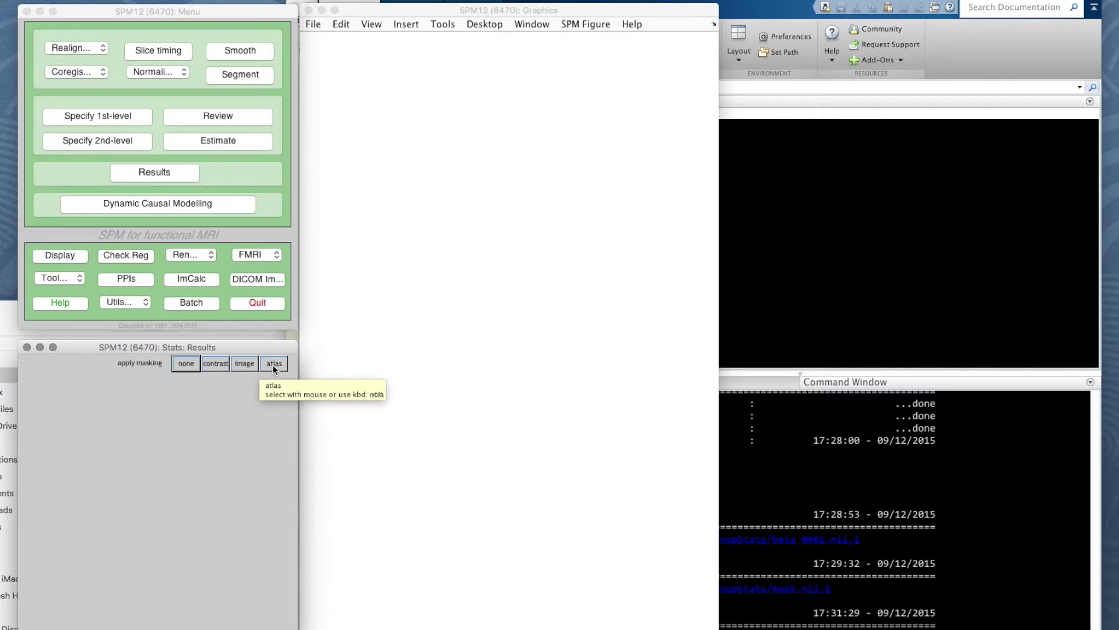
Choose 'none' for masking the Faces > Scrambled results
click(186, 366)
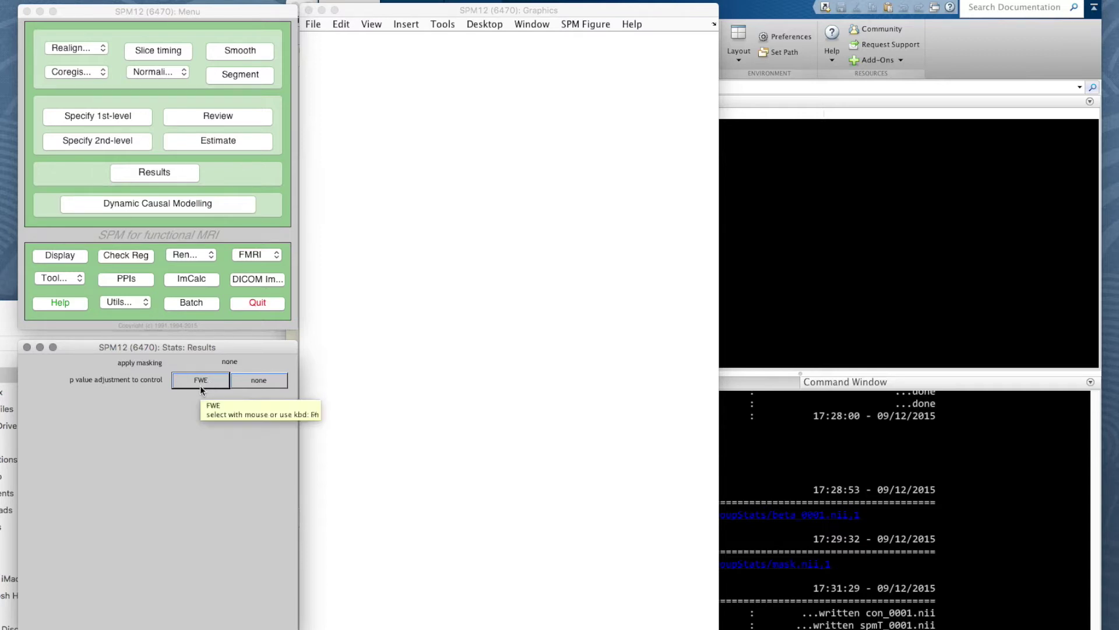
Use FWE p value adjustment and keep the threshold at p = 0.05
click(200, 381)
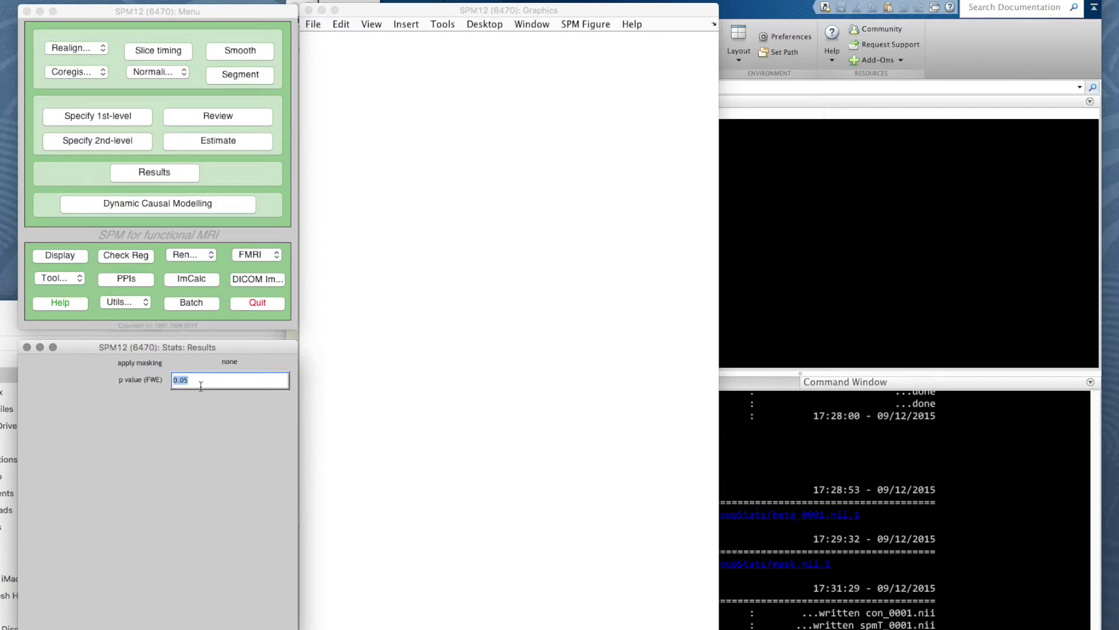
click(206, 383)
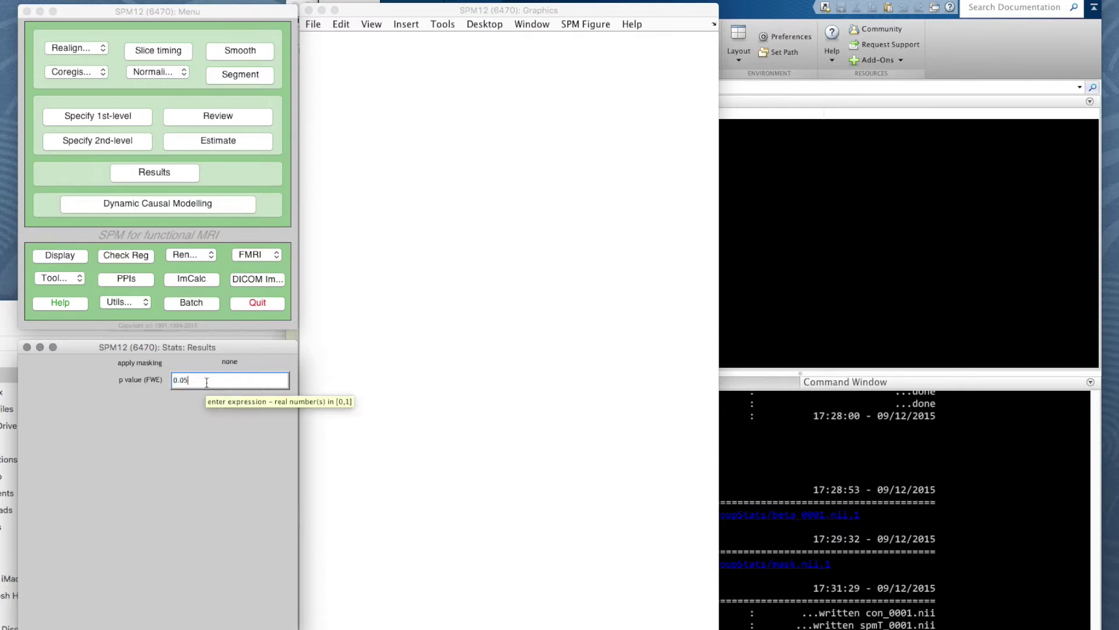
key(Return)
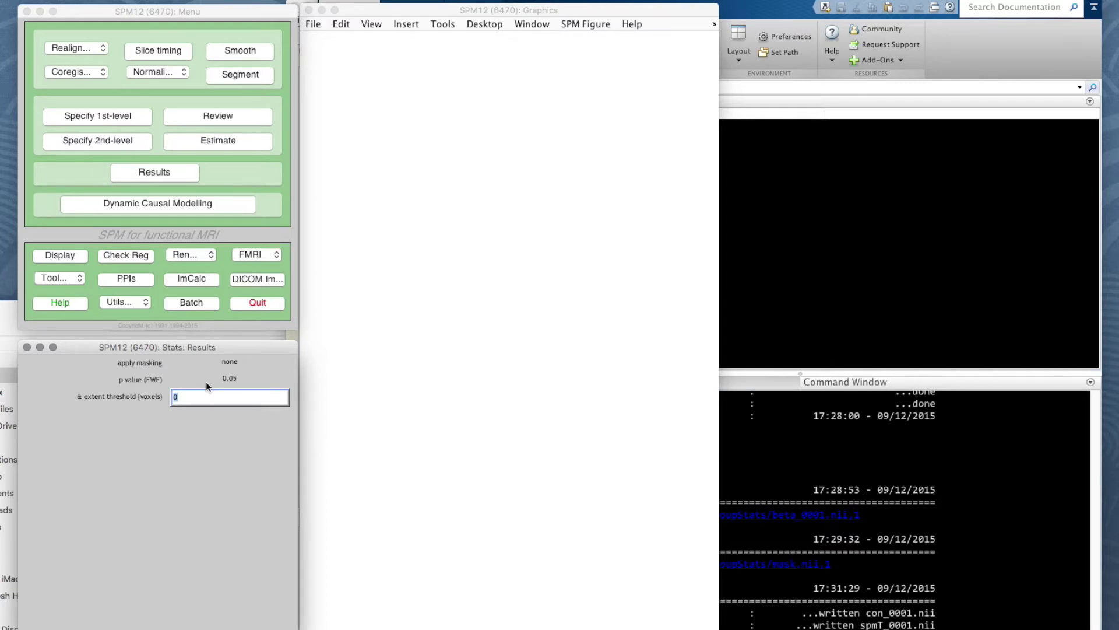
Set the extent threshold to 0 voxels, after trying 10, and display the results
click(205, 395)
key(BackSpace)
text(10)
key(BackSpace)
key(BackSpace)
text(0)
key(Return)
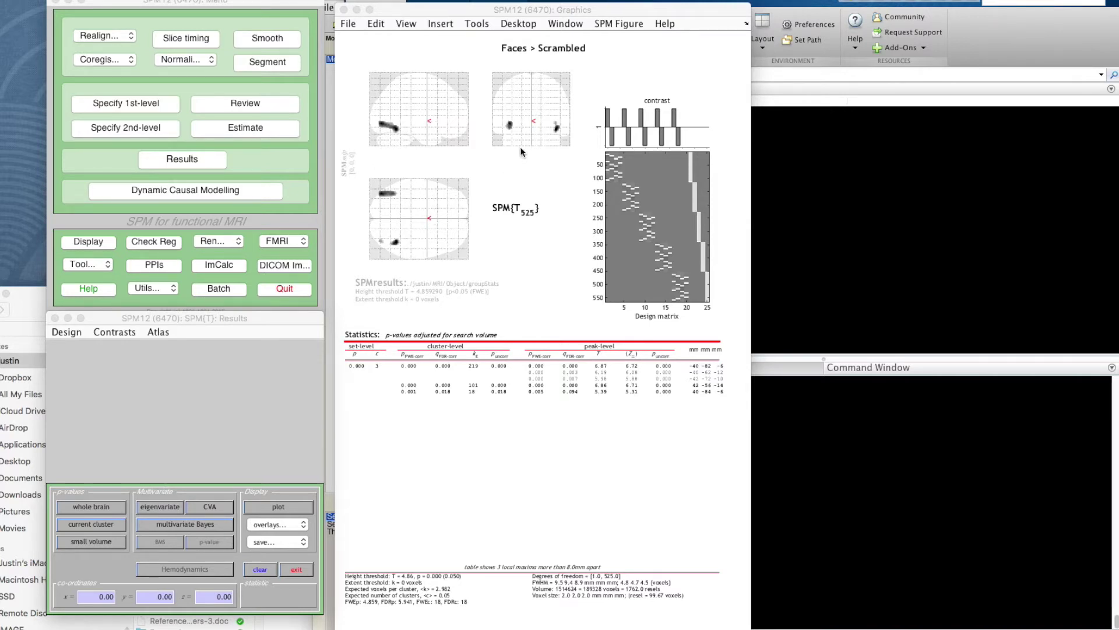
Jump to the global maximum at -40 -82 -6, then the peaks 42 -56 -14 and 40 -84 -6
right_click(547, 99)
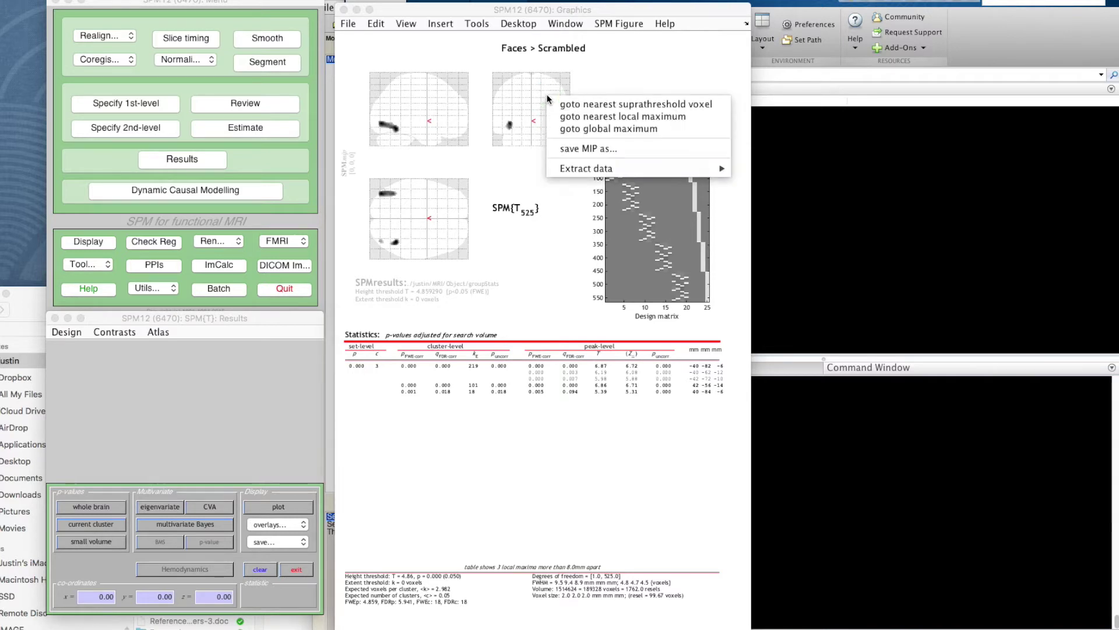
click(582, 129)
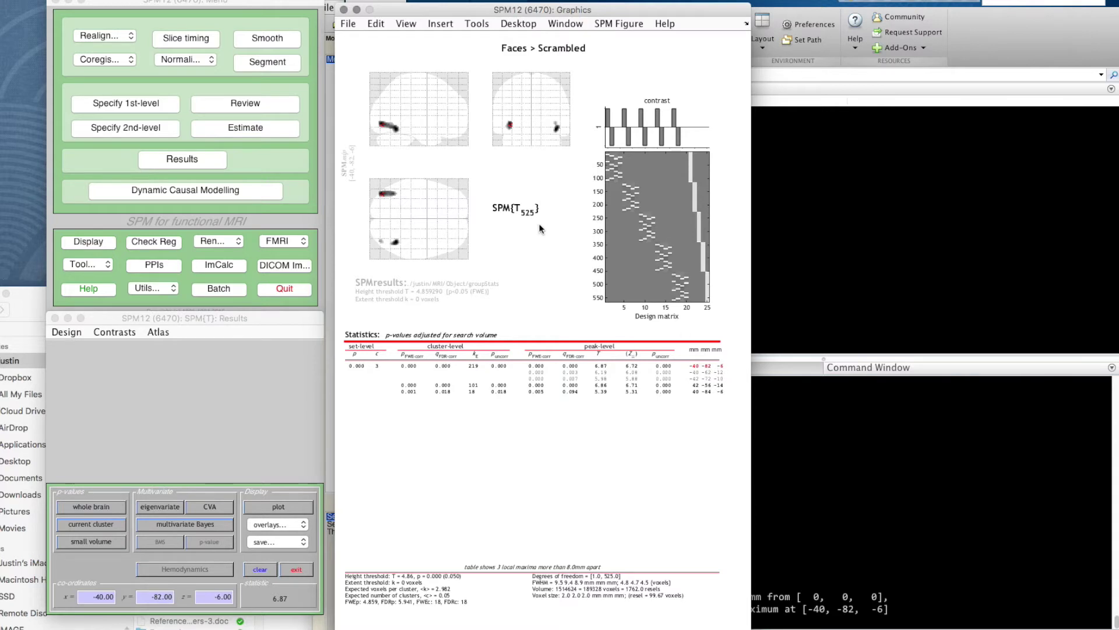
click(716, 386)
click(709, 391)
Reopen the glass-brain options, browse Extract data, and dismiss the menu without extracting
right_click(449, 106)
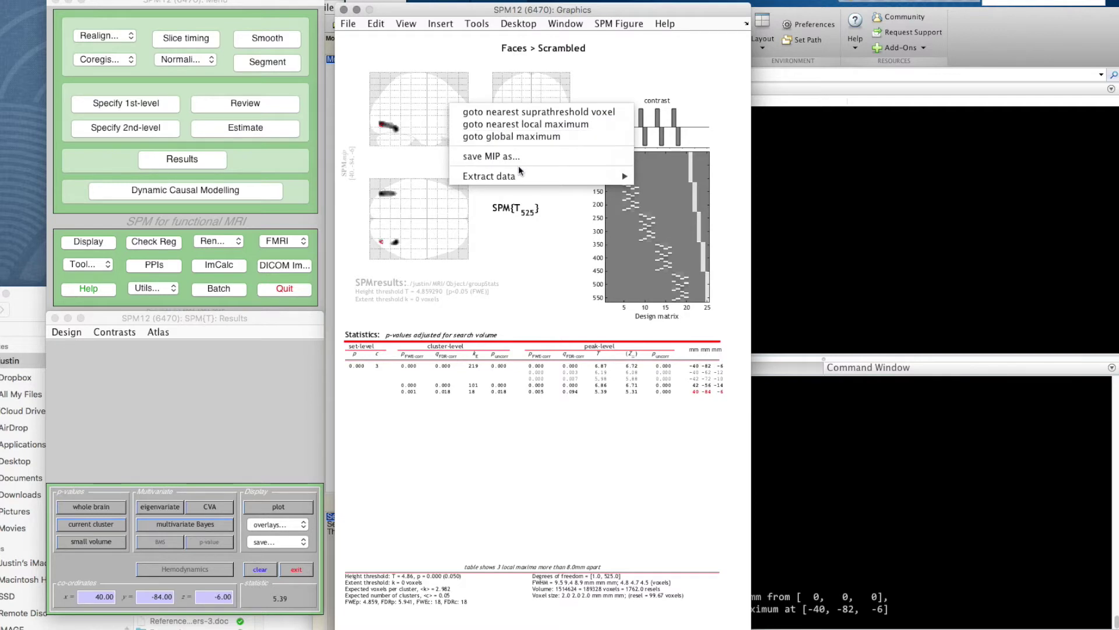
mouse_move(518, 175)
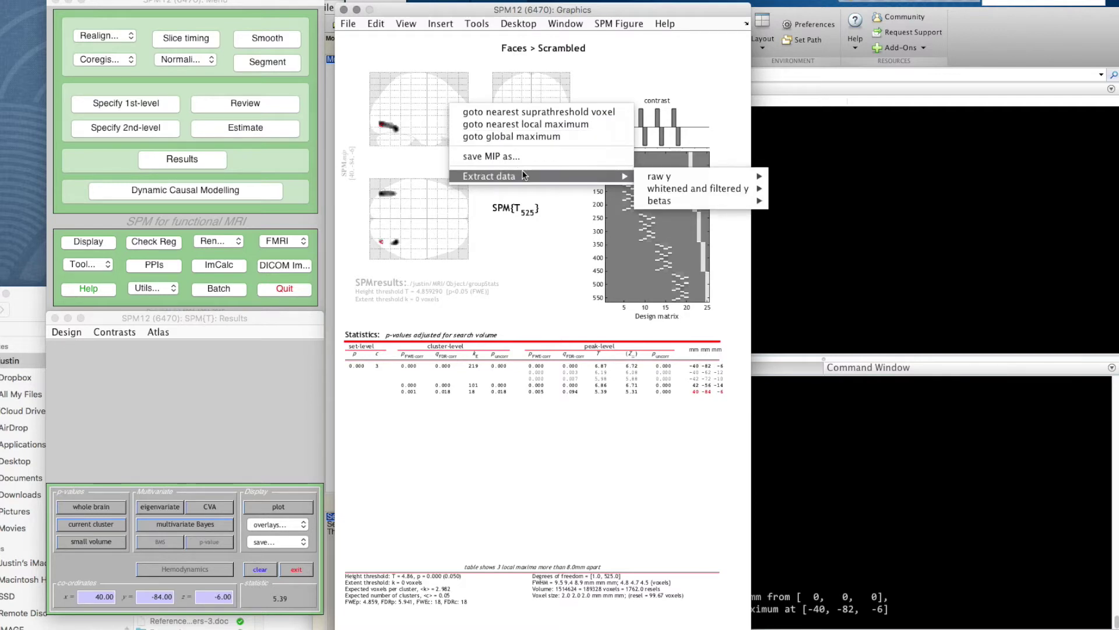
mouse_move(667, 174)
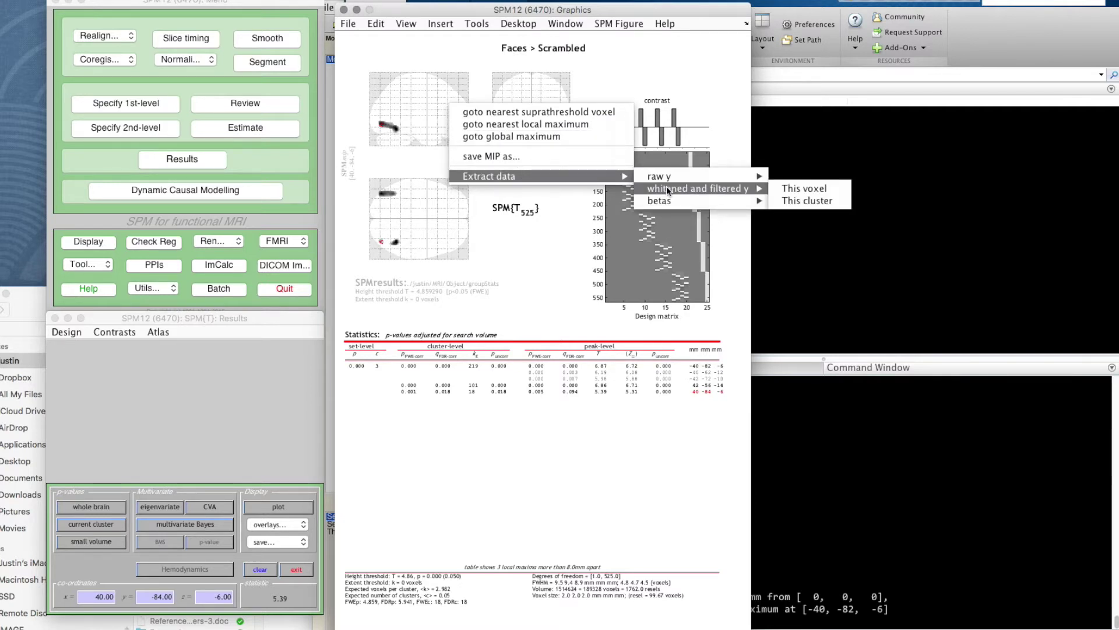
mouse_move(667, 199)
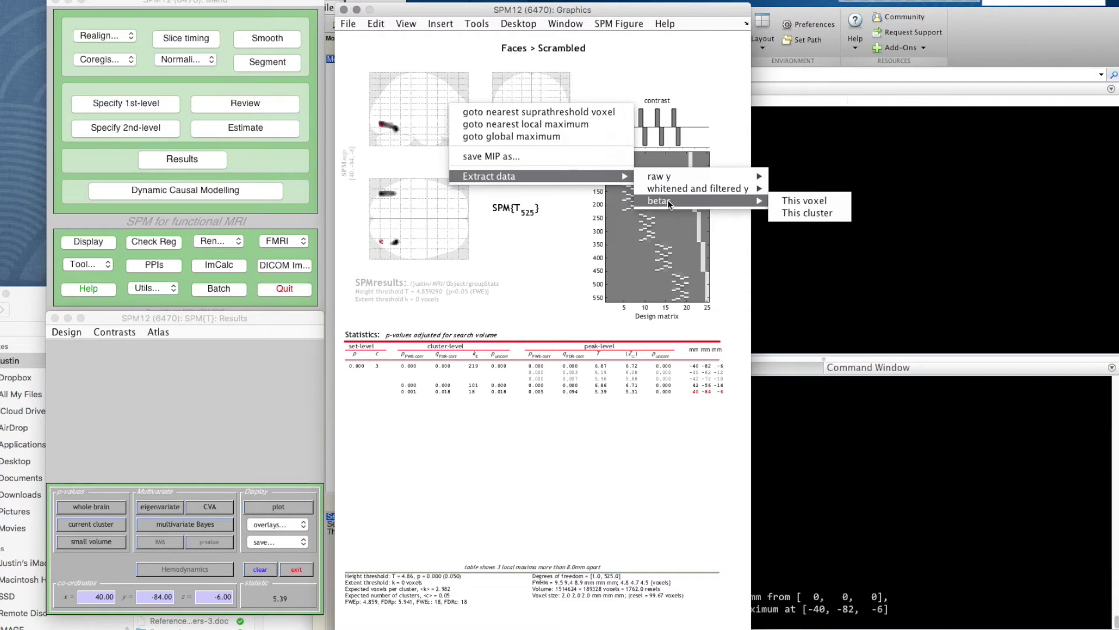
click(409, 106)
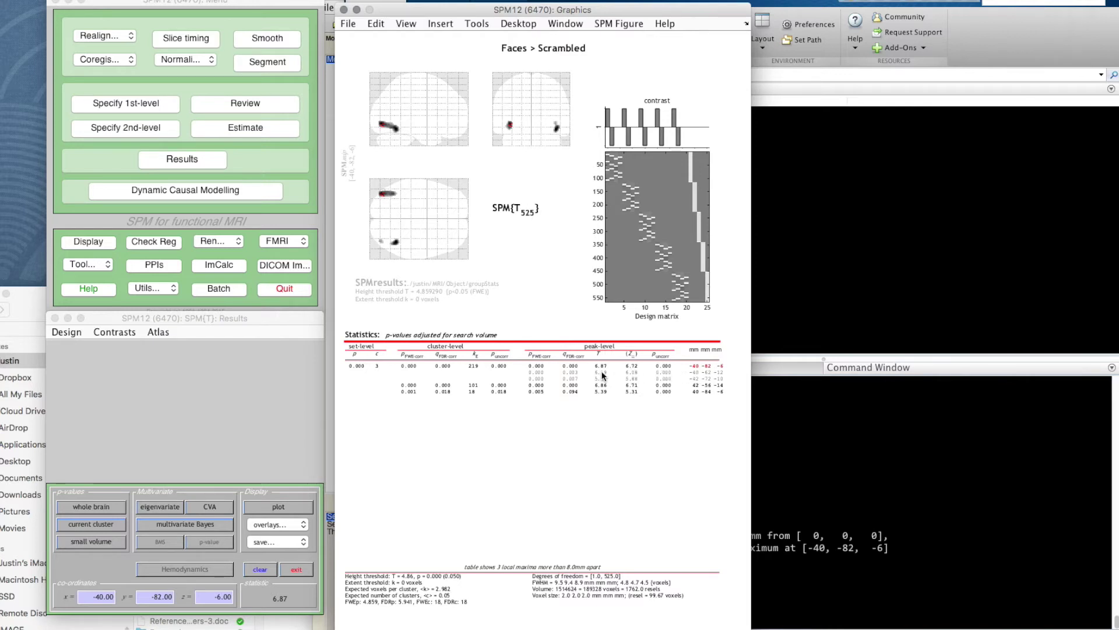
Select the 42 -56 -14 table row, then the 40 -84 -6 row showing statistic 5.39
click(705, 385)
click(712, 392)
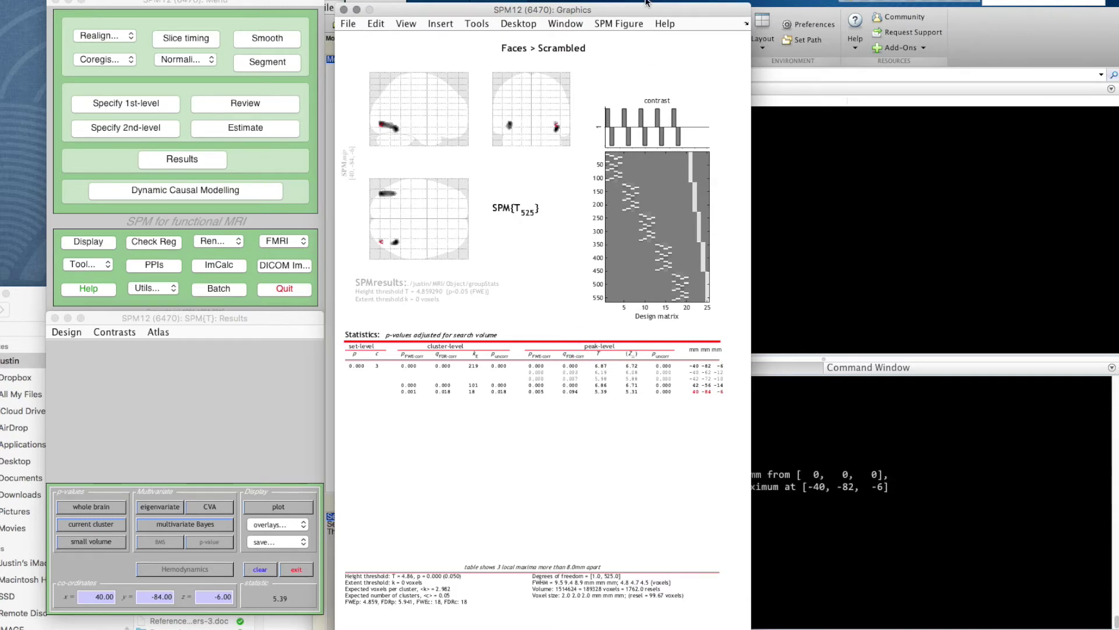
Move the Graphics window aside to show the workspace and print p-value 9.3769e-12 as ans
drag(630, 11, 381, 11)
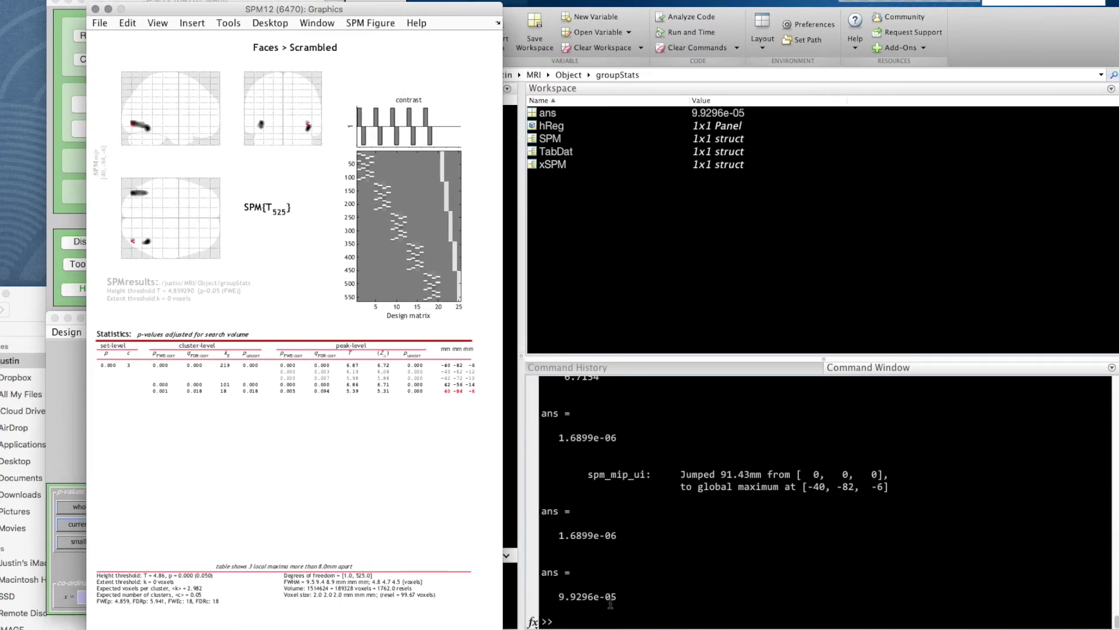
click(418, 367)
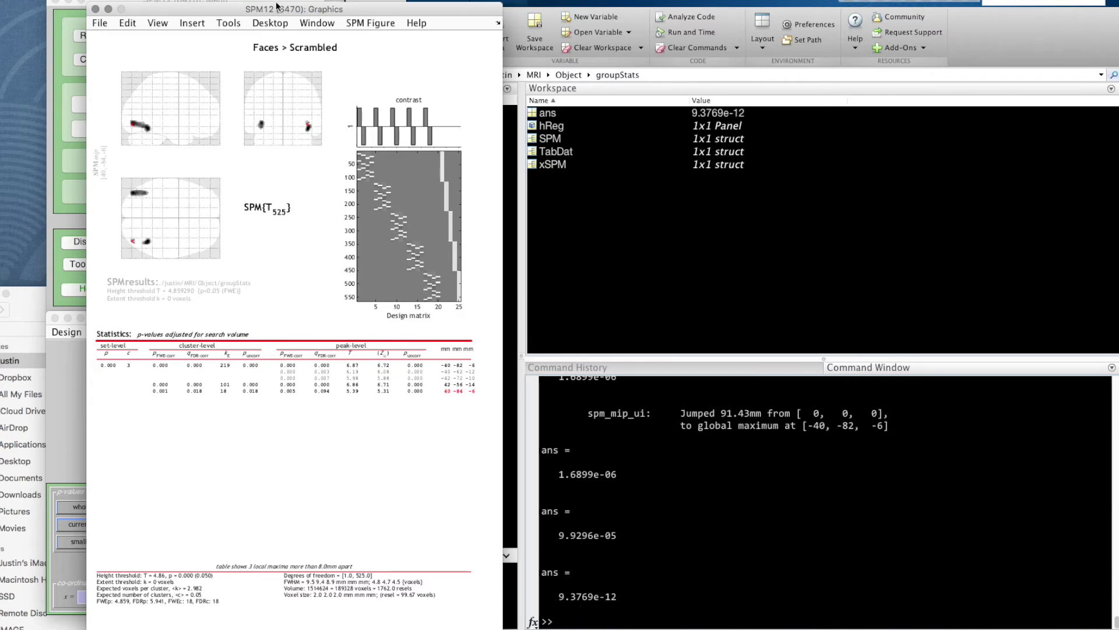
Move the Graphics window back right and make the SPM Results window active again
drag(255, 13, 518, 7)
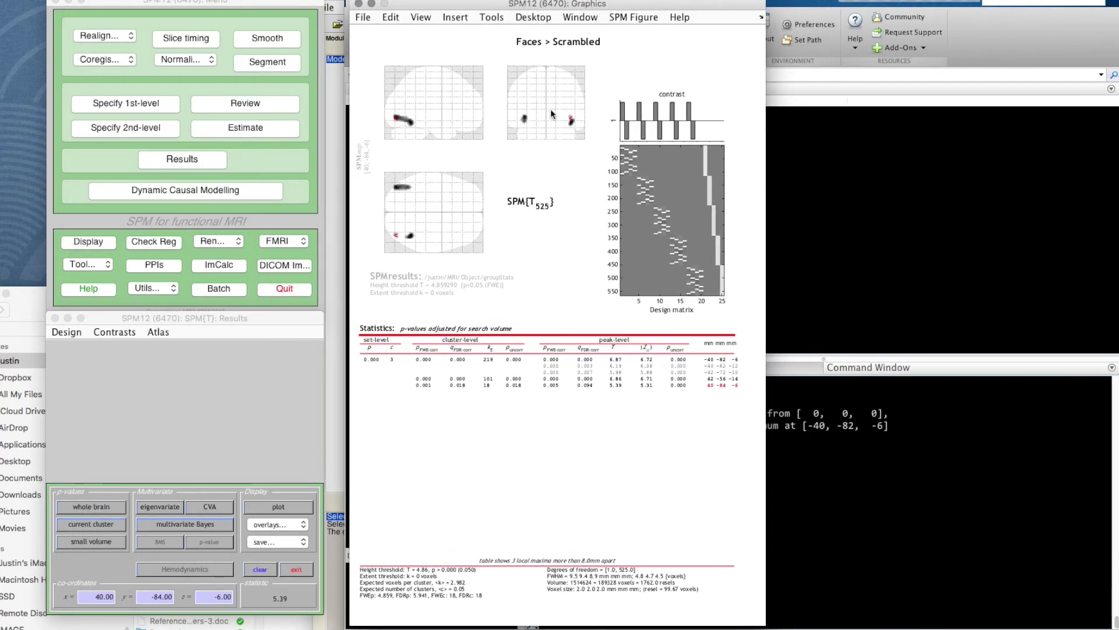
click(247, 338)
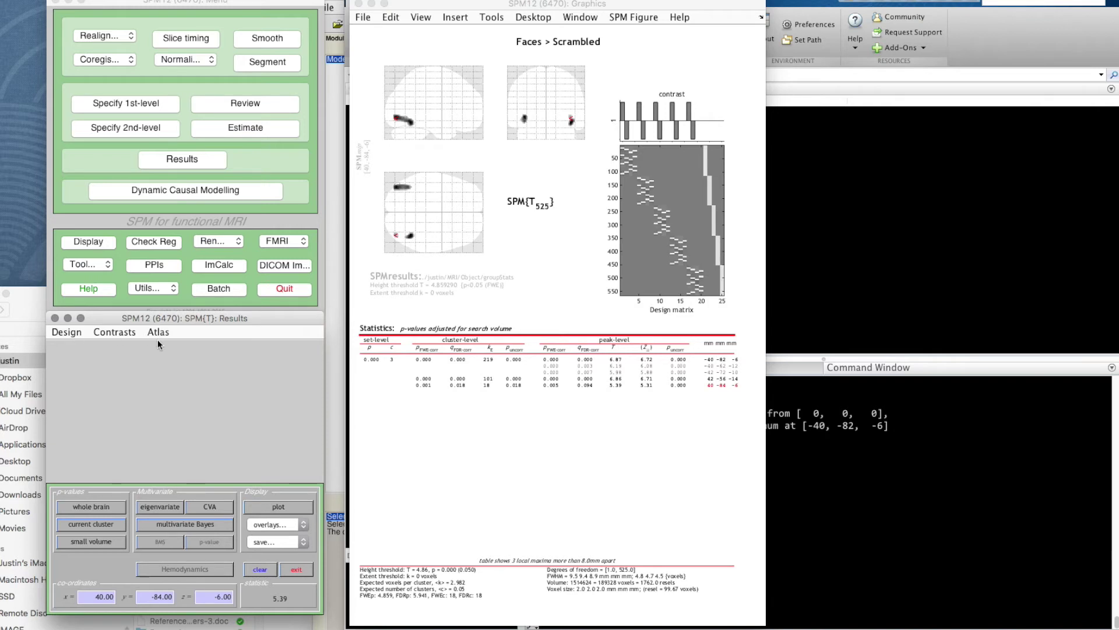
Open the Design menu and expand Explore to reveal its Session submenu
click(66, 332)
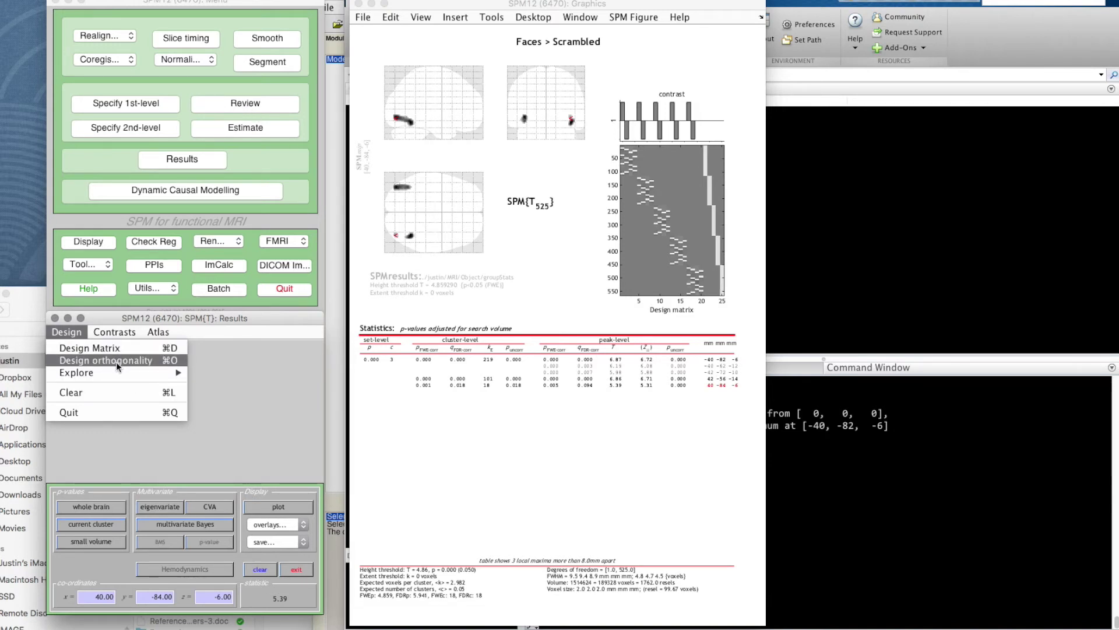
mouse_move(114, 371)
mouse_move(277, 371)
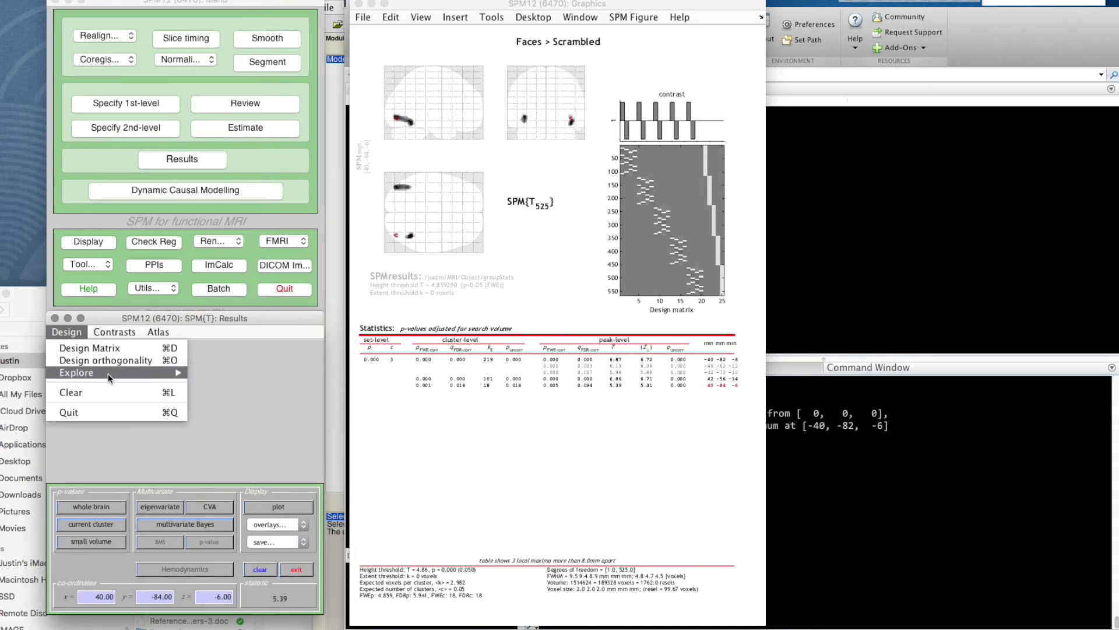
Open the Contrasts menu and expand Change Contrast and the Significance level submenu
click(111, 333)
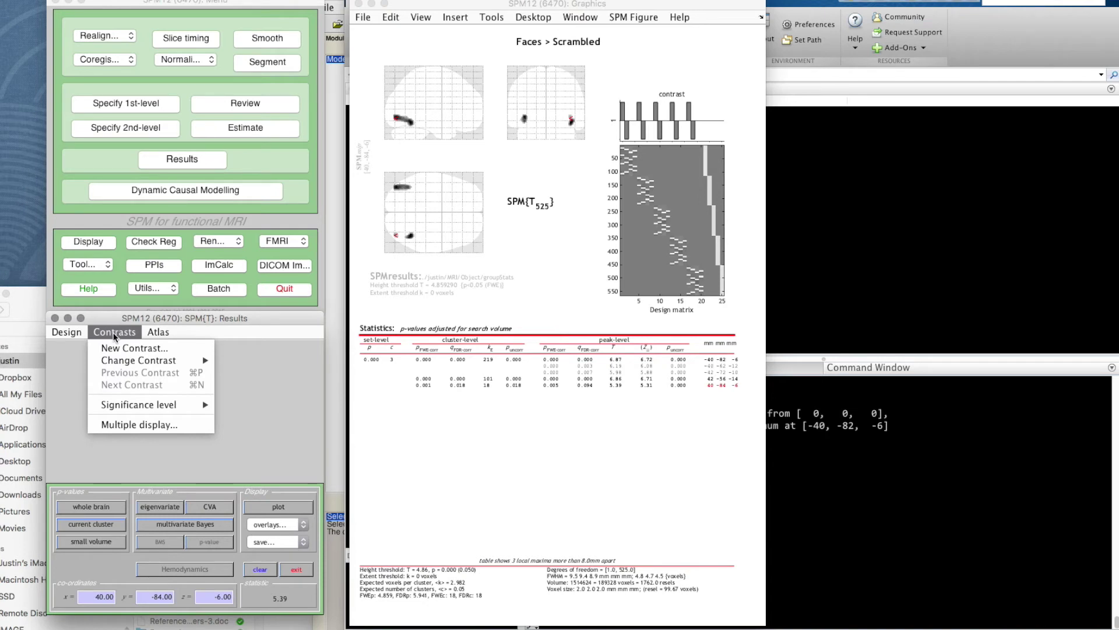
mouse_move(124, 362)
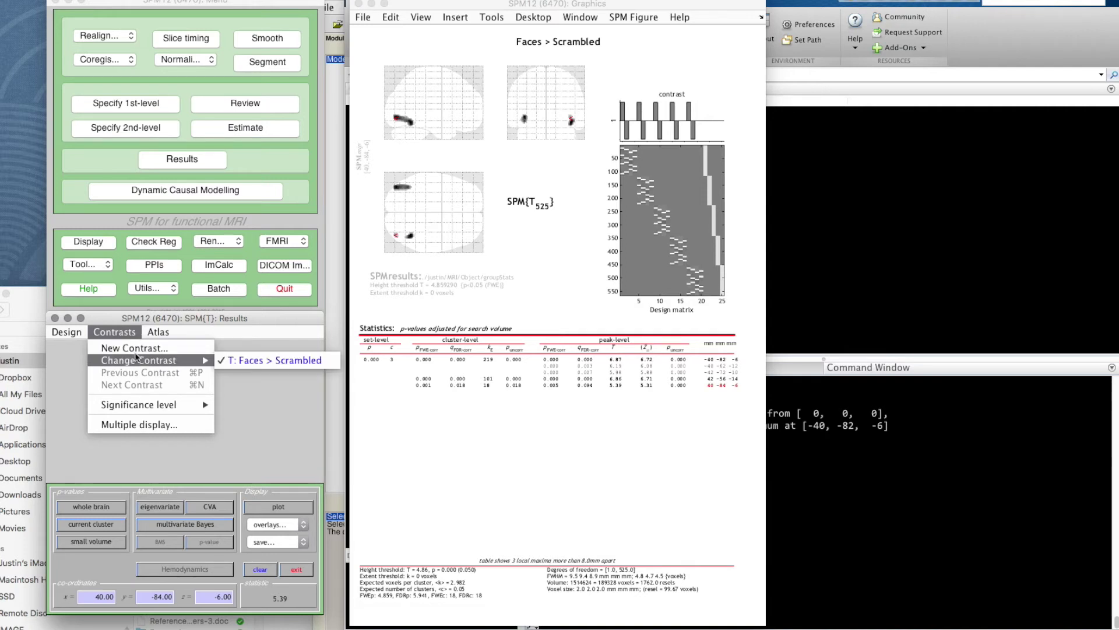
mouse_move(167, 407)
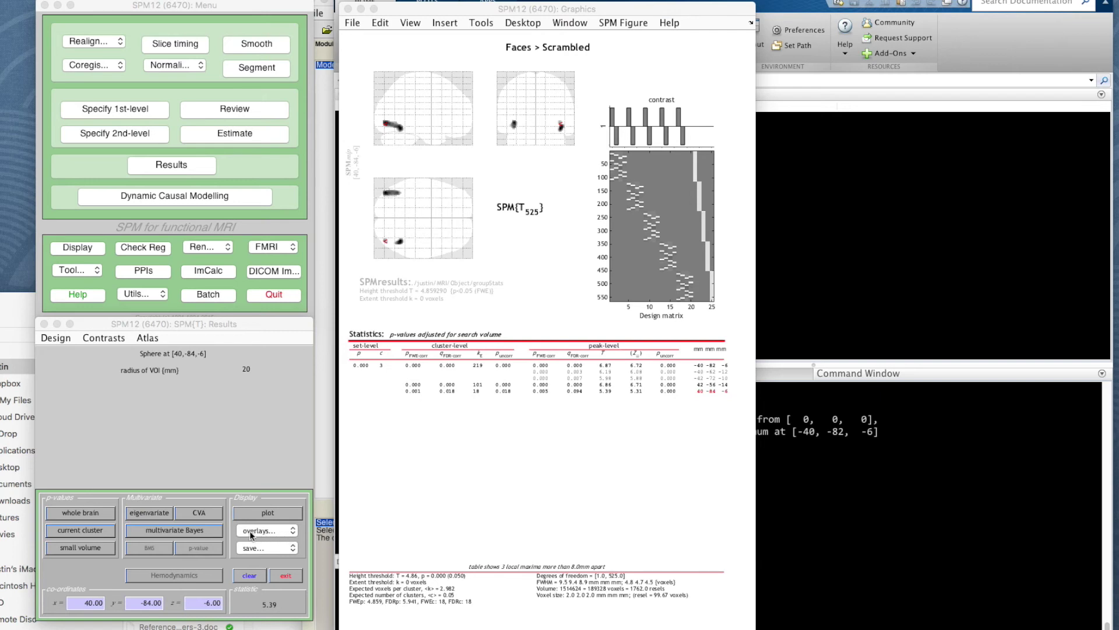
Overlay the activations on slices, using spm12/canonical/single_subj_T1.nii as the background image
click(296, 534)
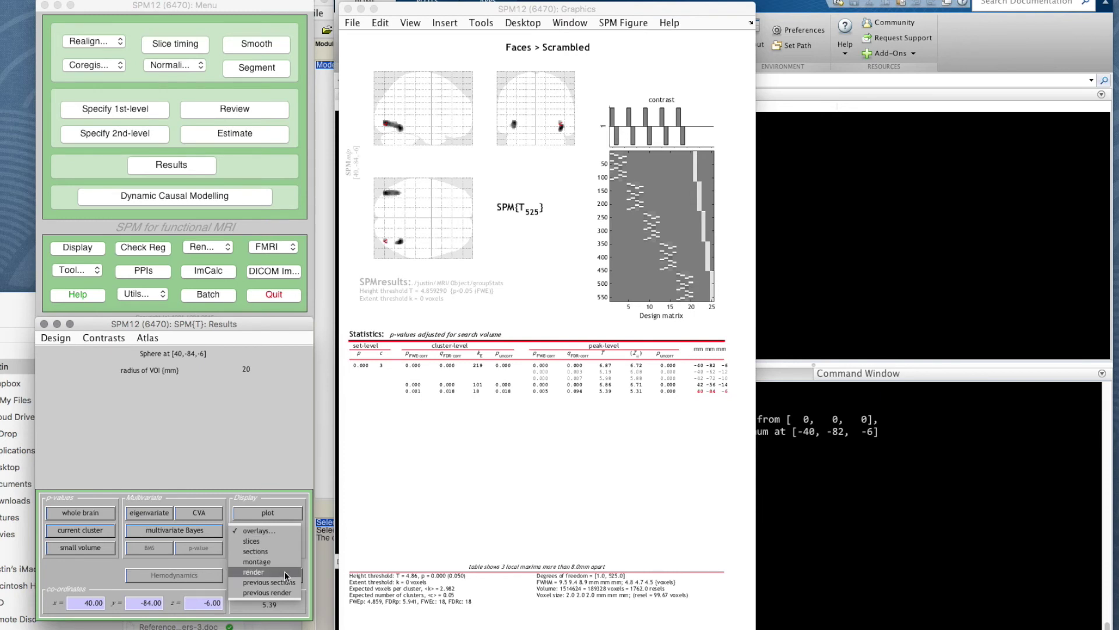
click(289, 538)
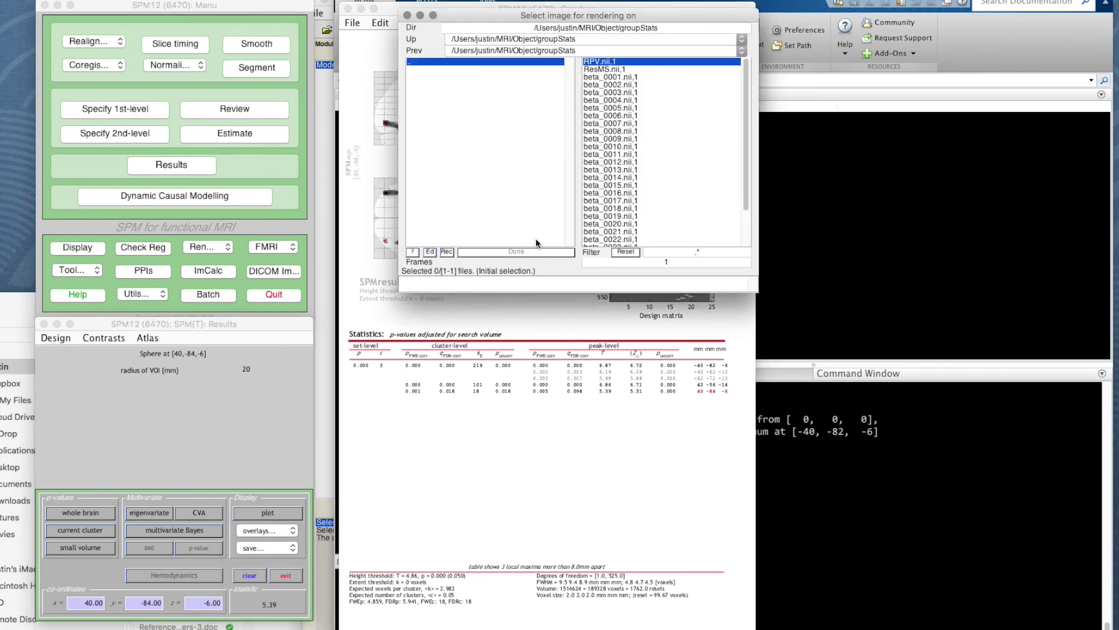
click(507, 50)
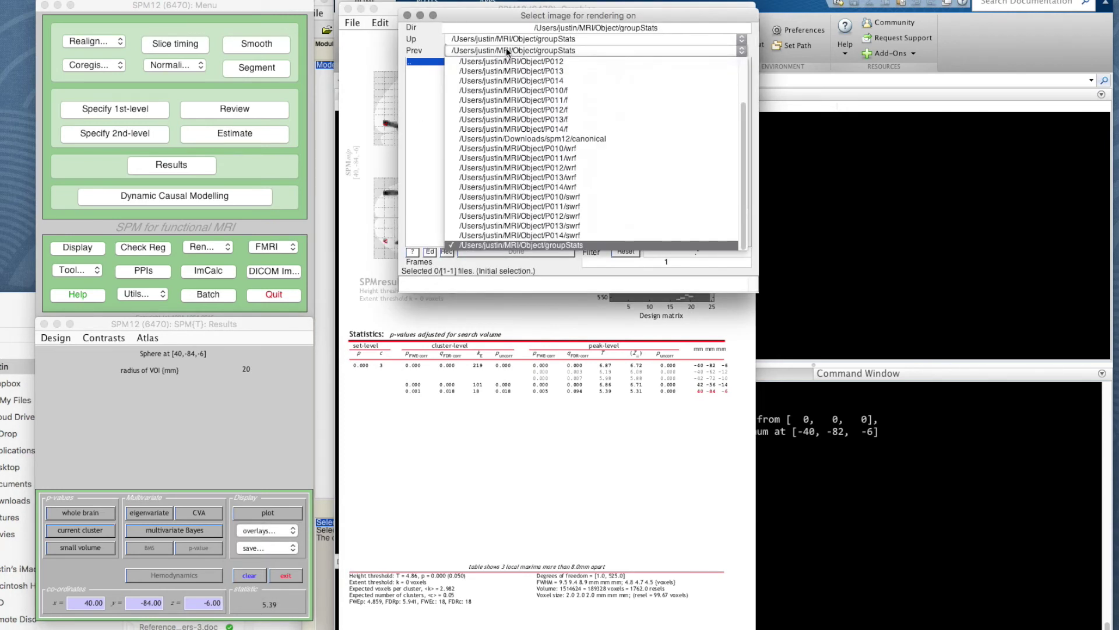
scroll(523, 106, up, 3)
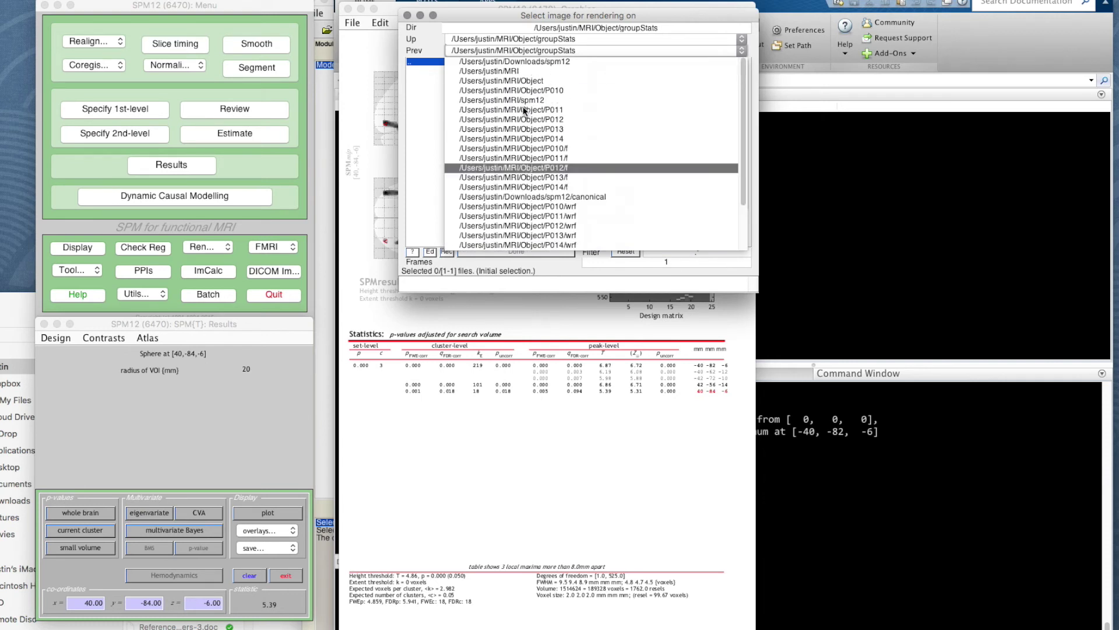
click(537, 61)
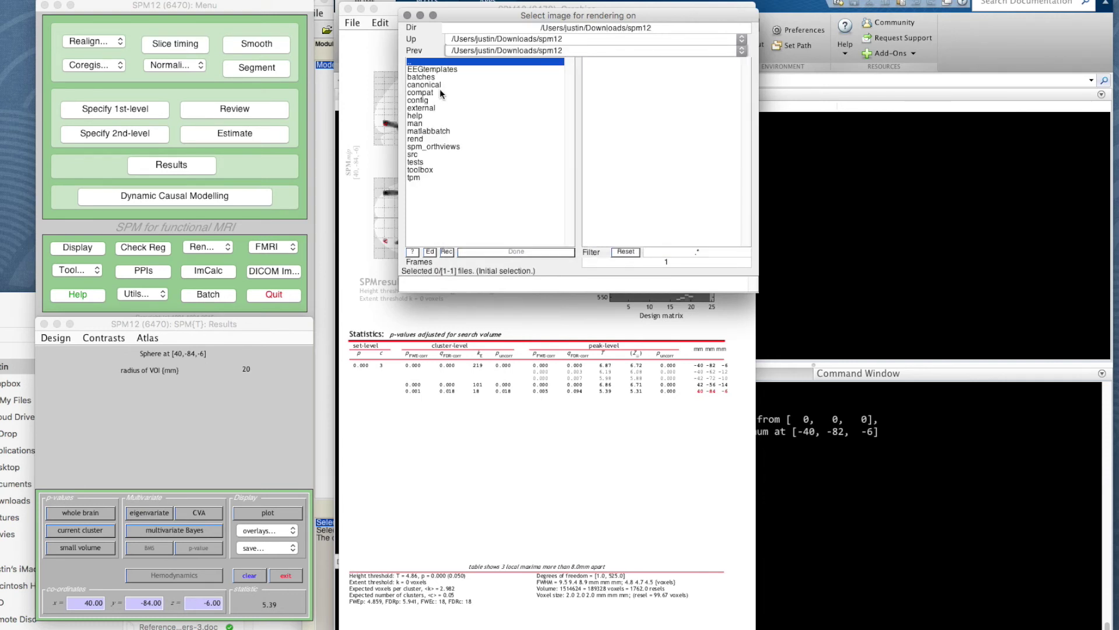
click(437, 86)
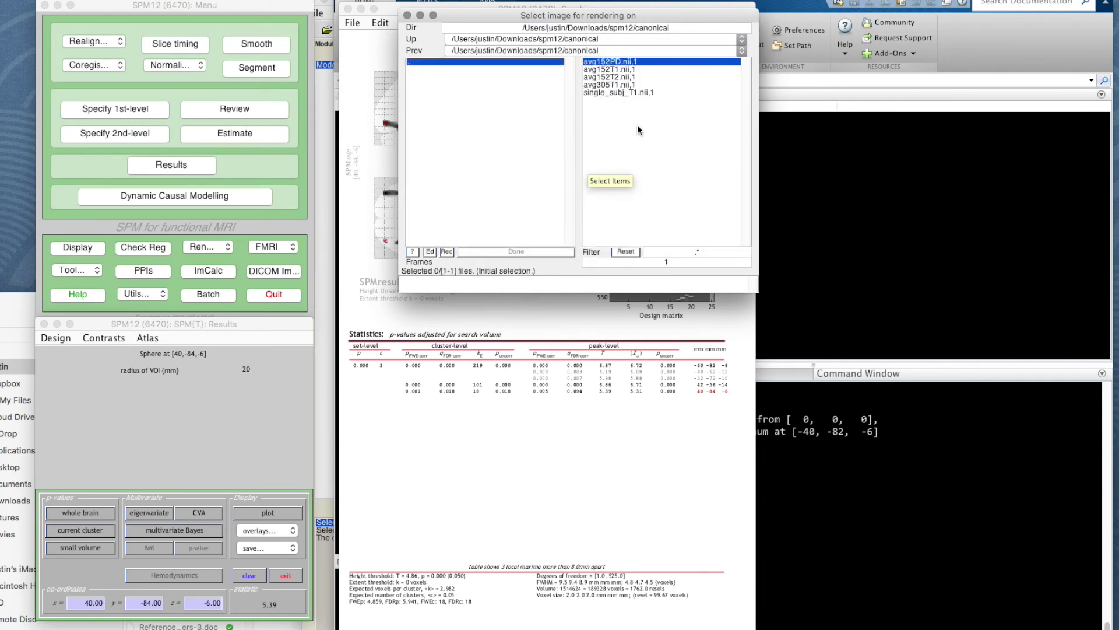
click(642, 92)
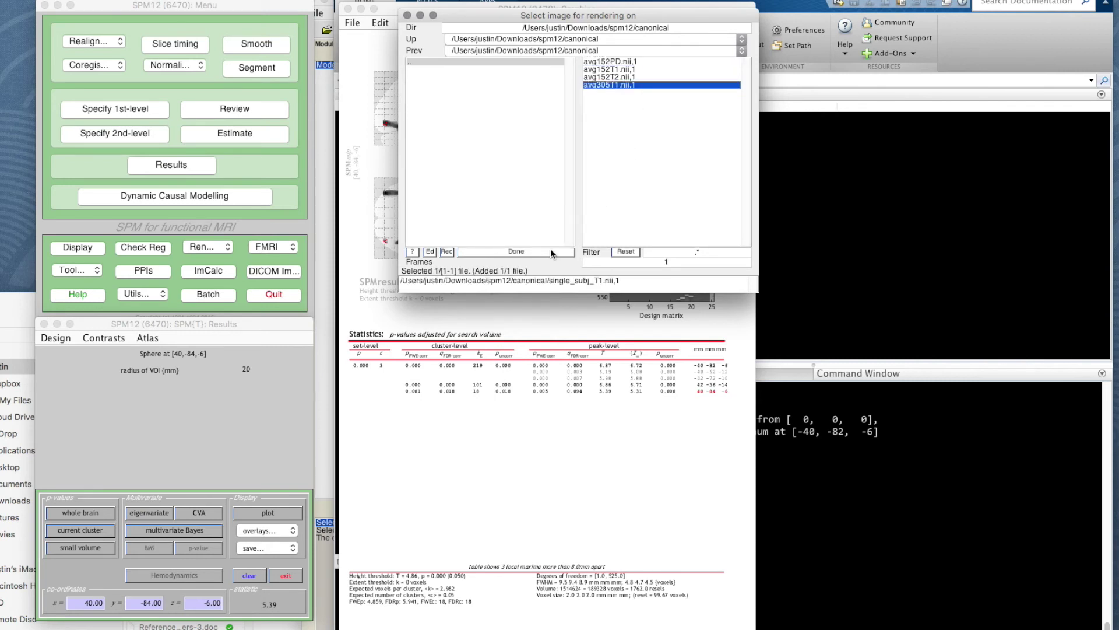
click(550, 251)
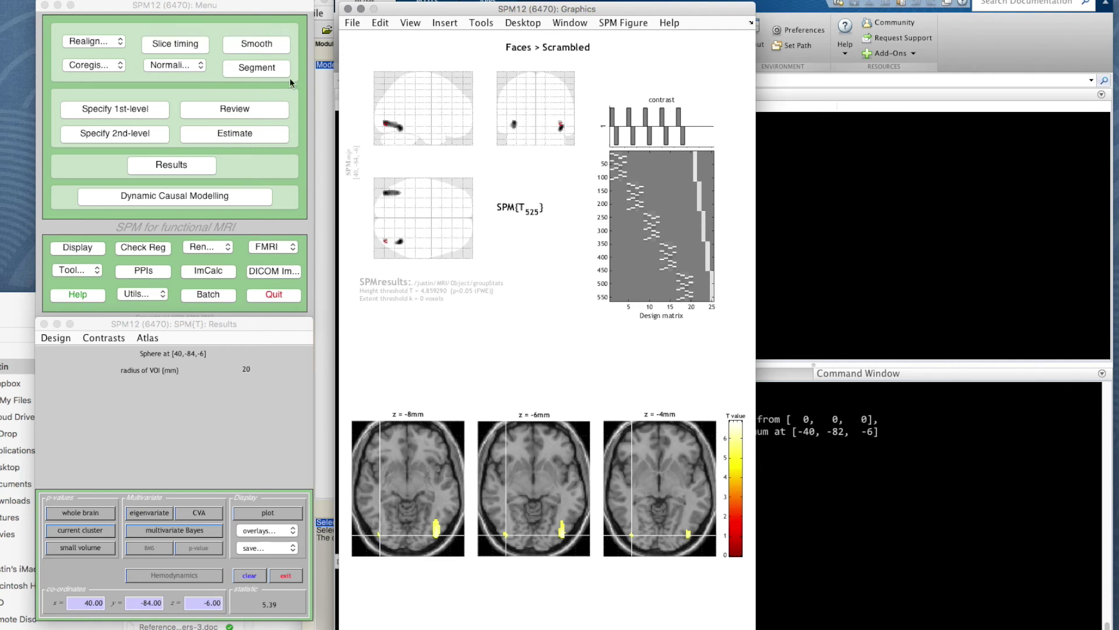
Display the activations on orthogonal sections over the canonical avg152T1.nii template
click(284, 531)
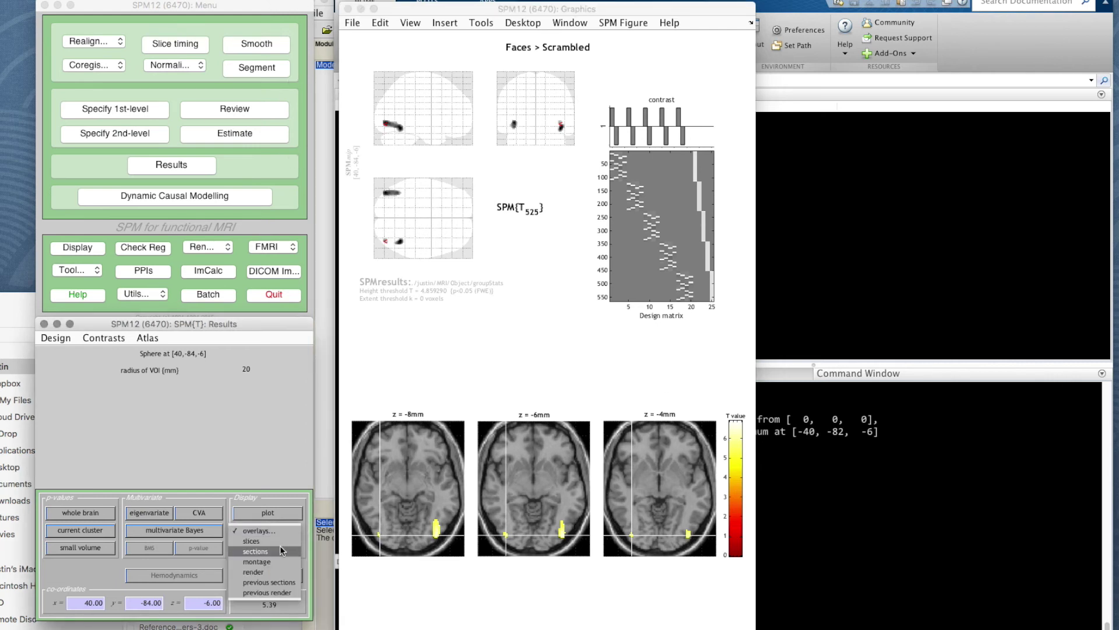
click(278, 552)
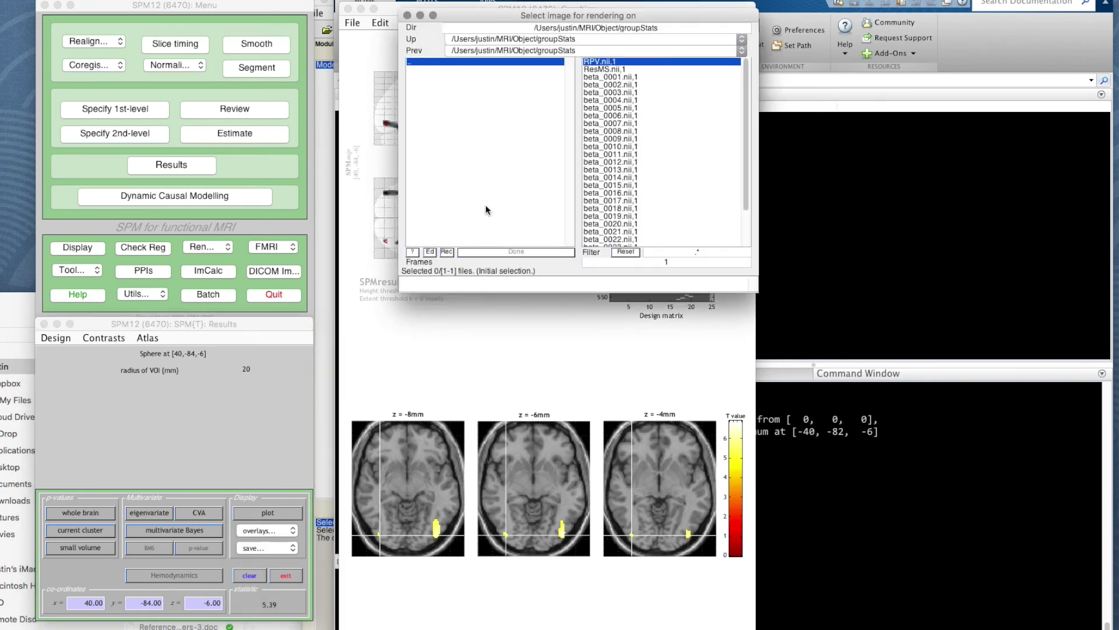
click(504, 51)
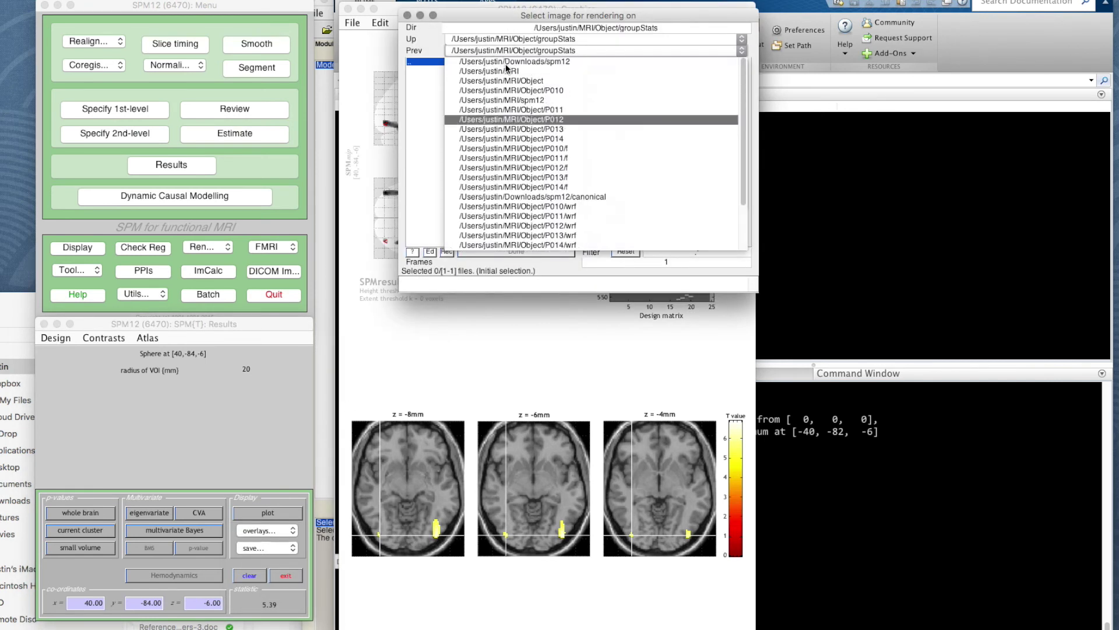
click(505, 64)
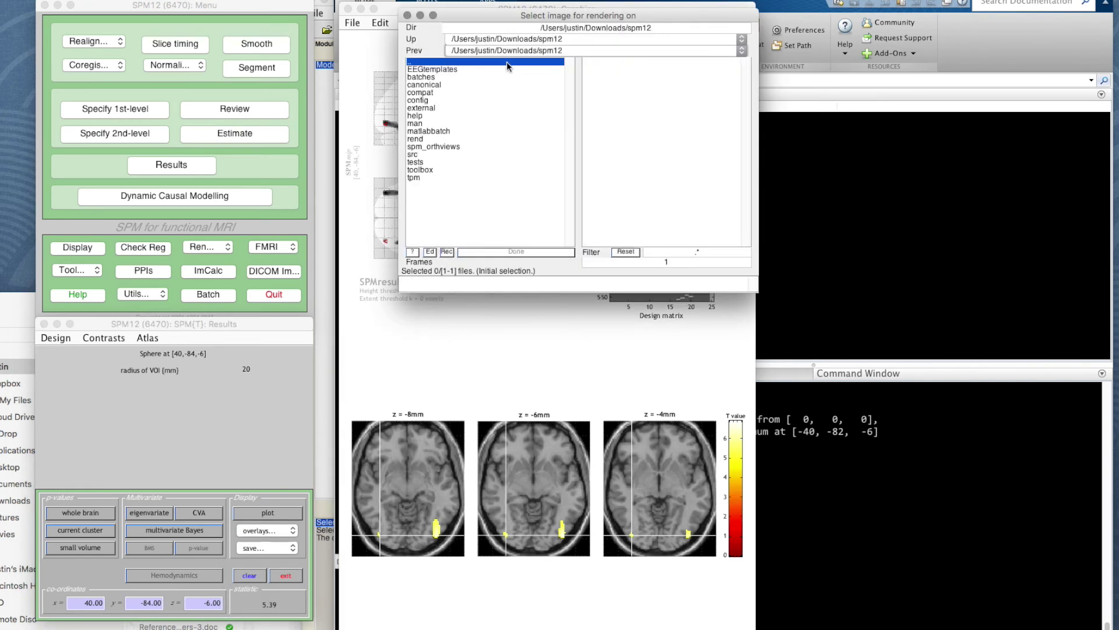
click(429, 85)
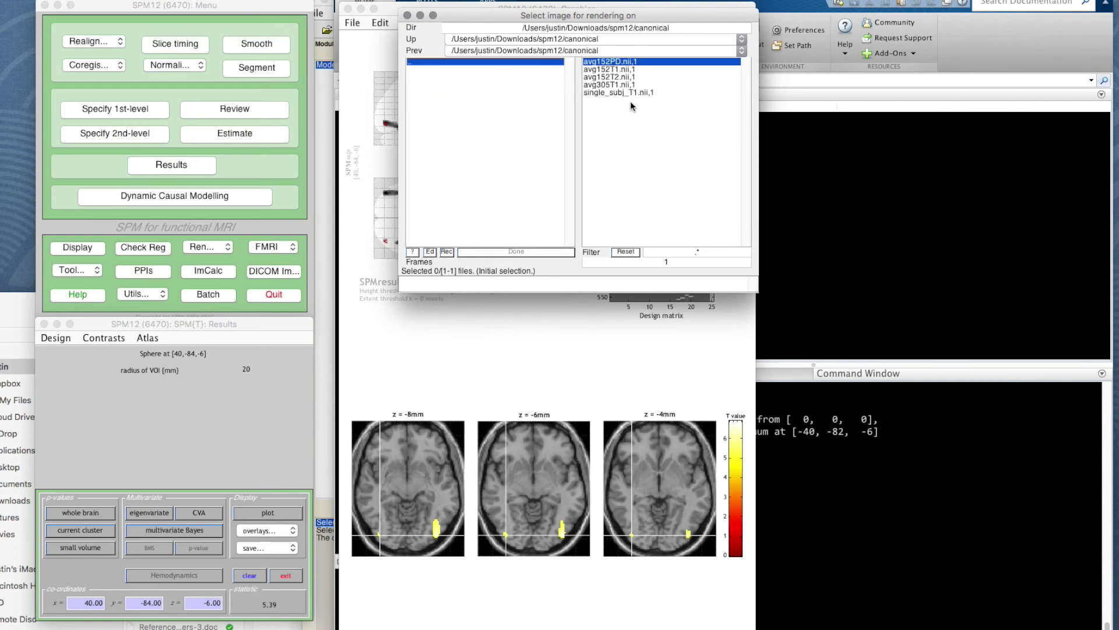
click(615, 69)
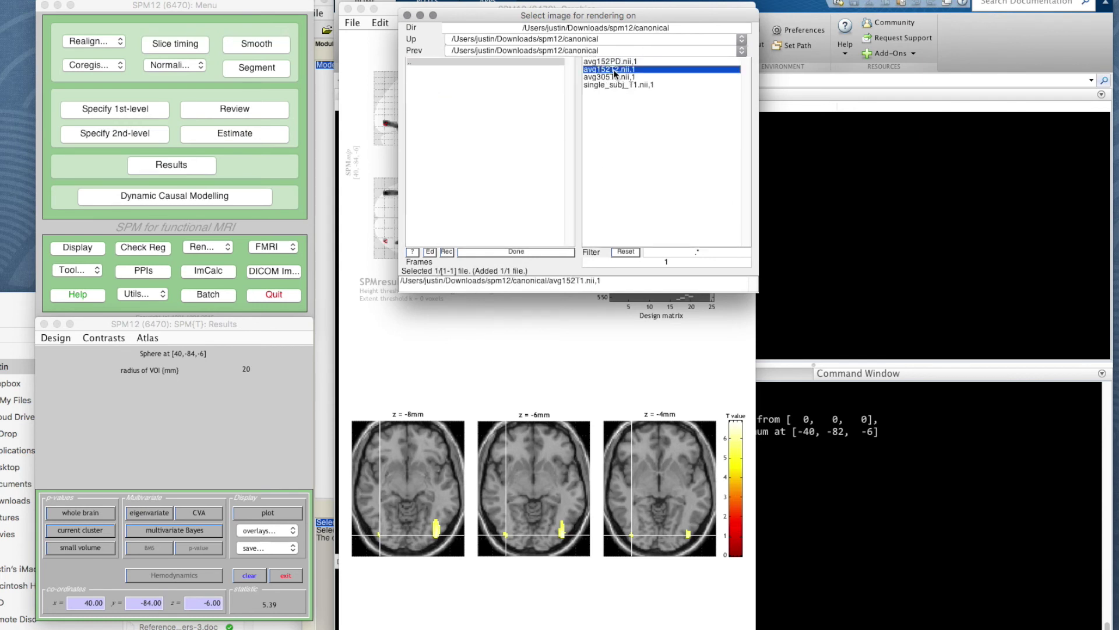
click(533, 251)
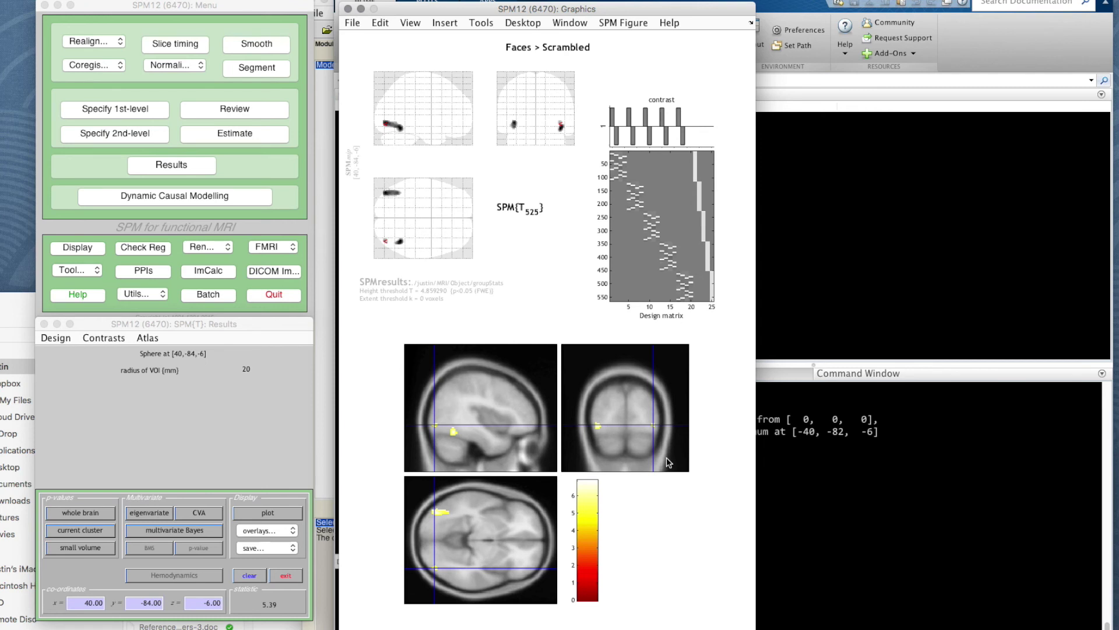
Reposition the crosshairs on the coronal and axial views until they read -38.59, -81.90, -6.81
click(636, 430)
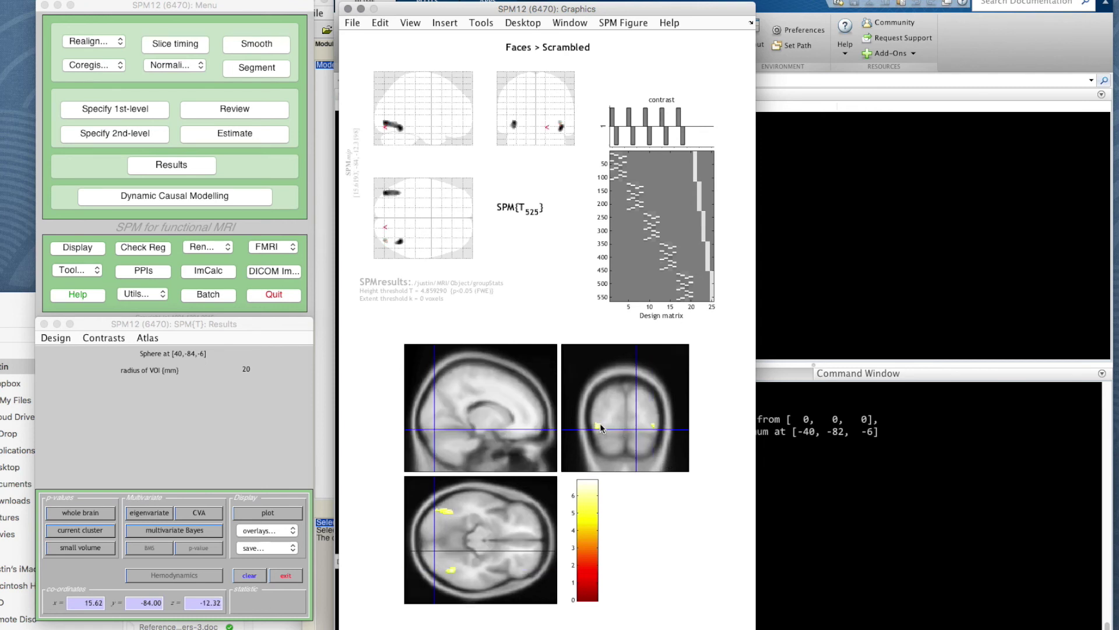
click(600, 427)
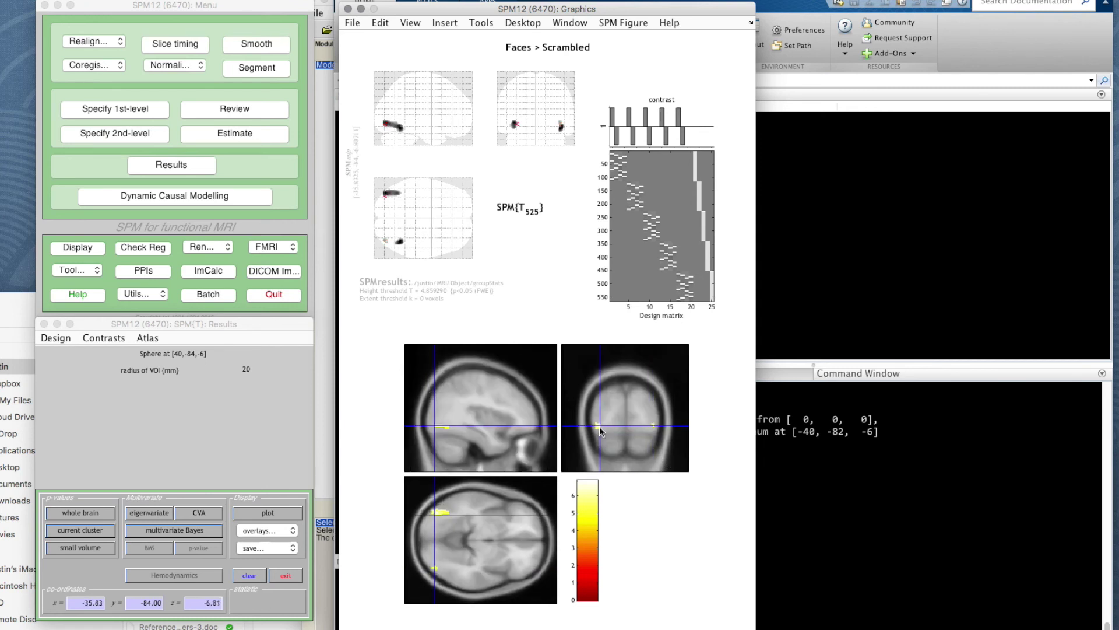
click(457, 513)
click(453, 574)
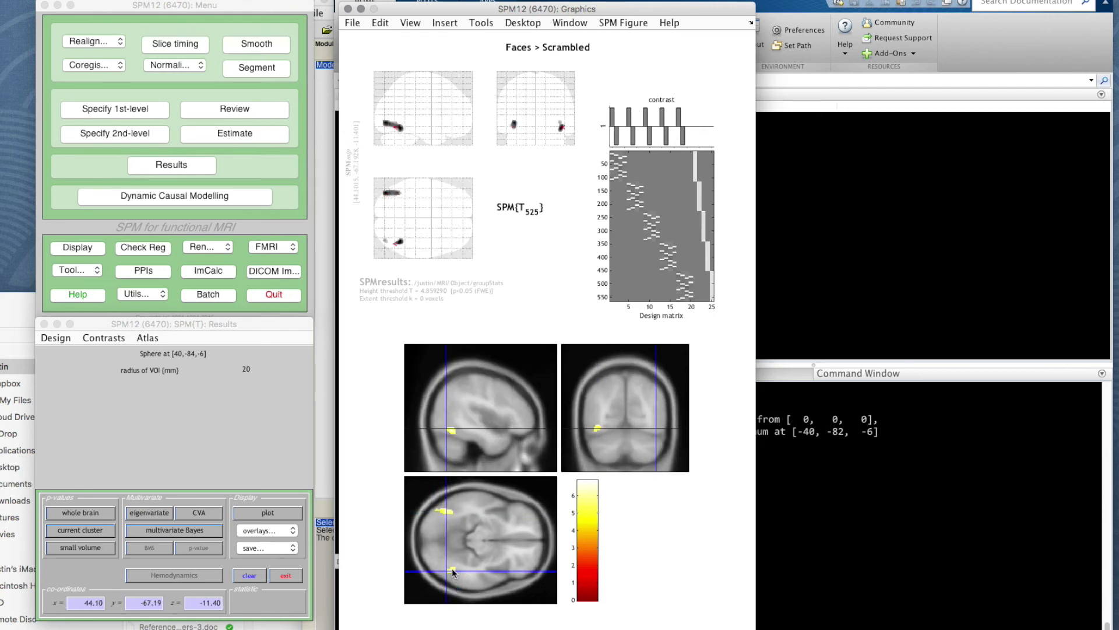
click(445, 513)
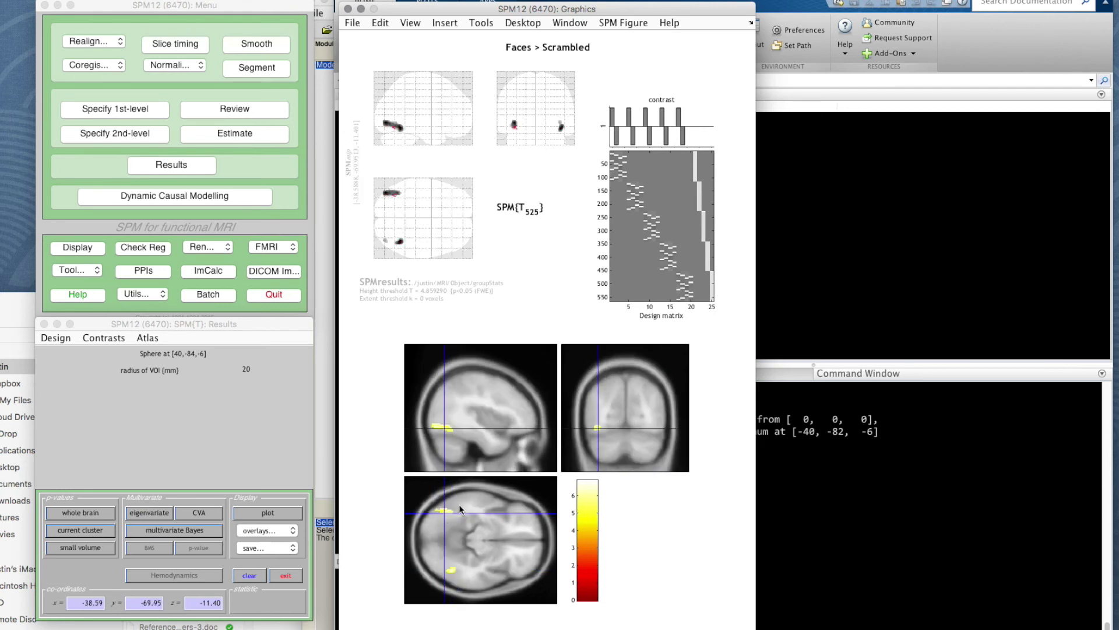
click(436, 426)
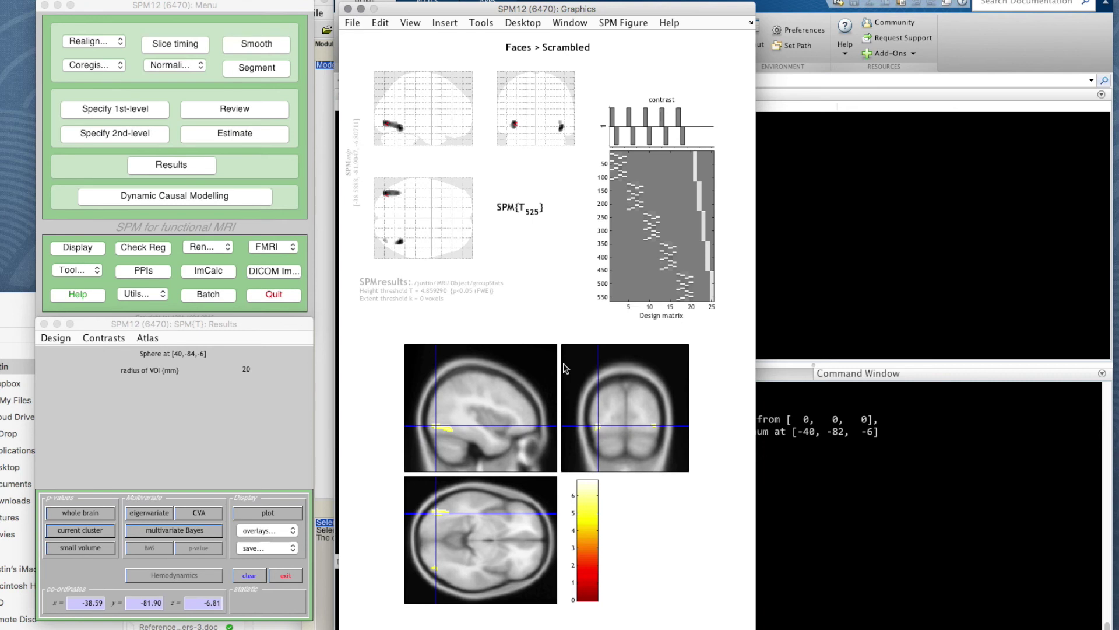
Open a Results Table from the SPM Figure menu and fill it with whole-brain statistics
click(637, 24)
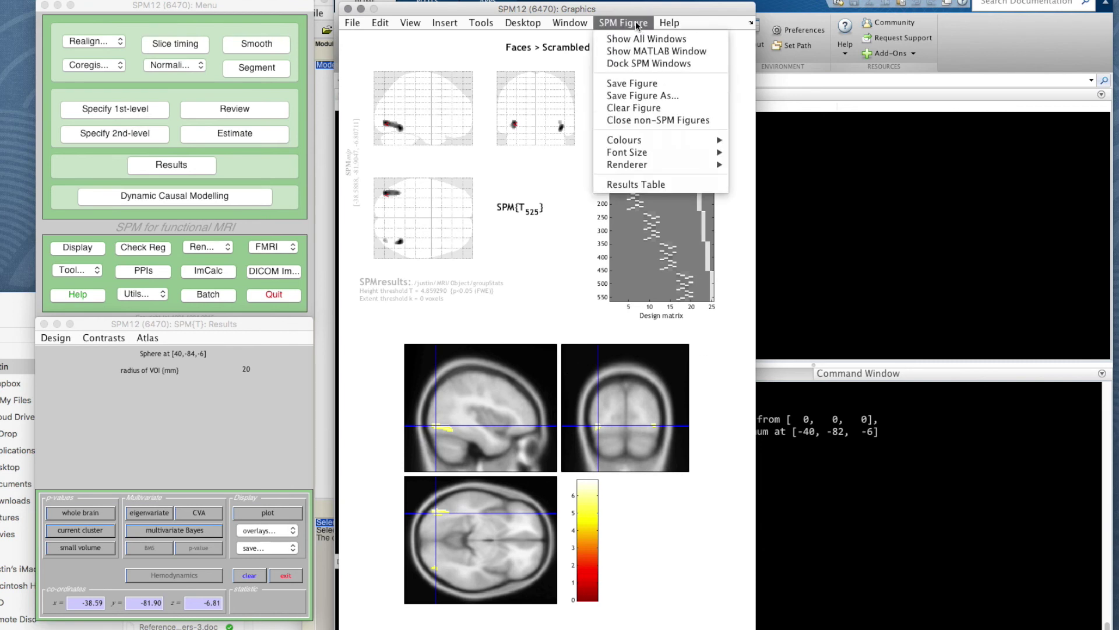
click(684, 186)
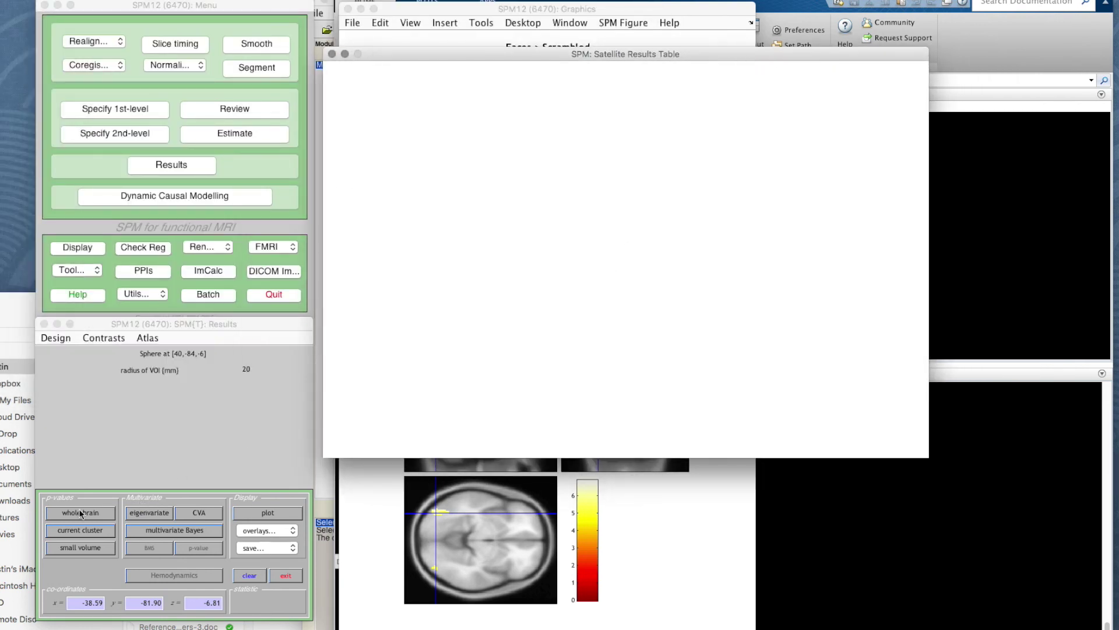
click(105, 325)
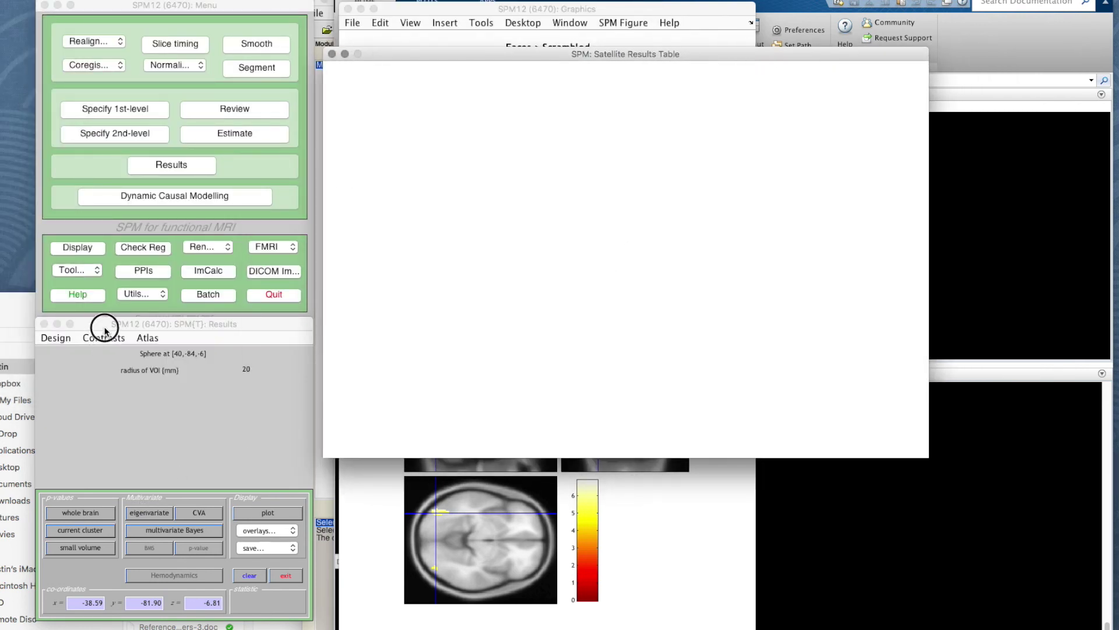
click(80, 516)
Move the table aside and jump through peaks 40 -84 -6, 42 -56 -14, -42 -72 -10, -40 -62 -12
click(558, 58)
drag(558, 59, 555, 231)
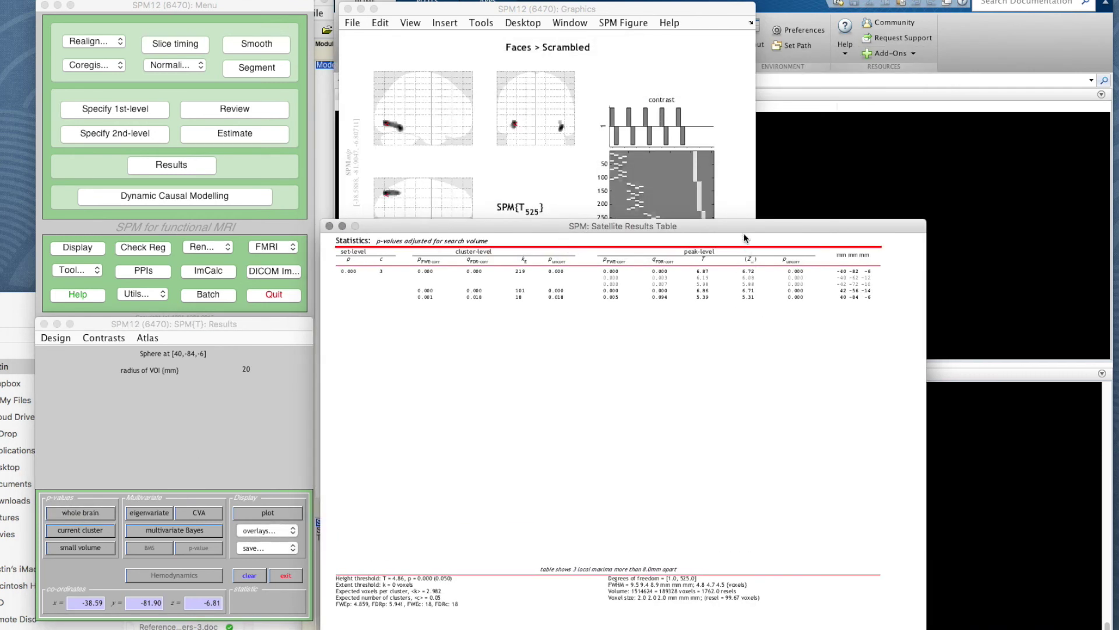
drag(718, 227, 973, 2)
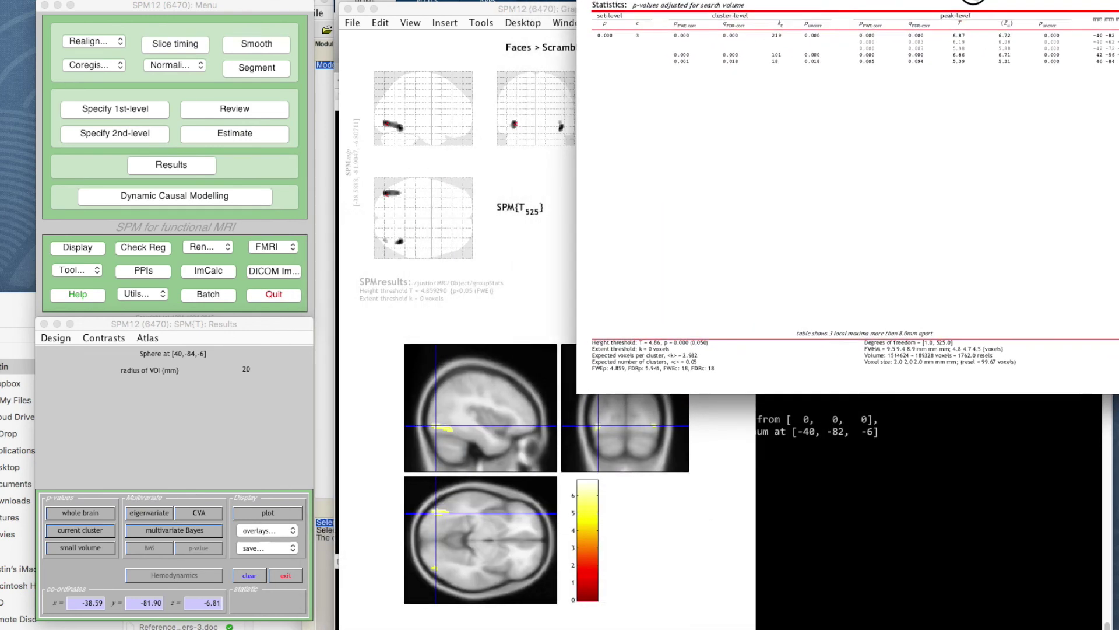
click(1116, 61)
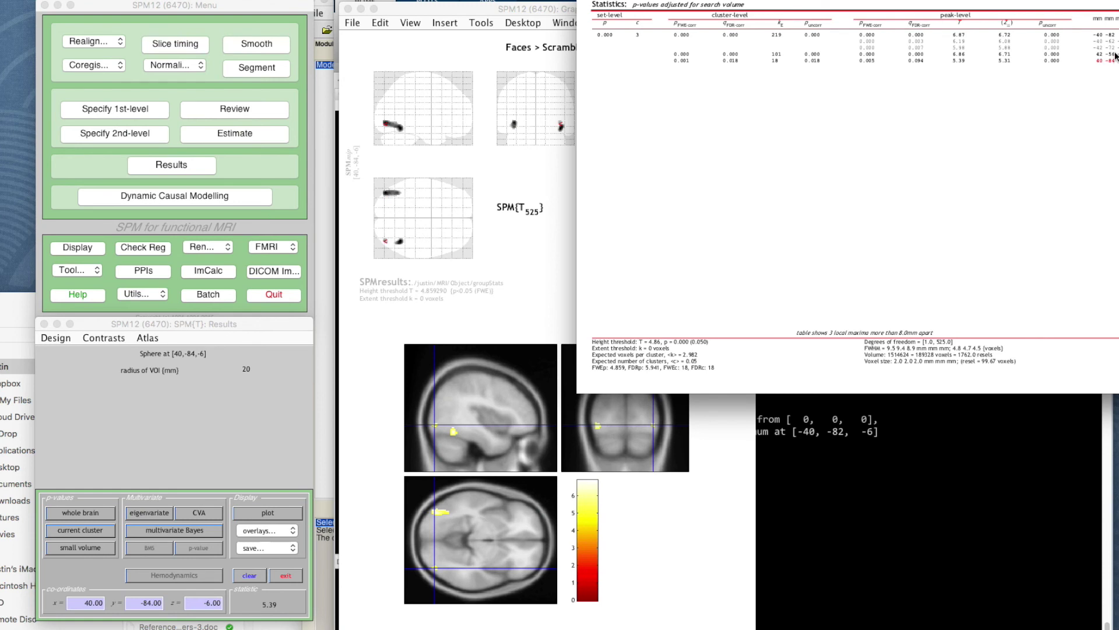
click(1116, 53)
click(1114, 48)
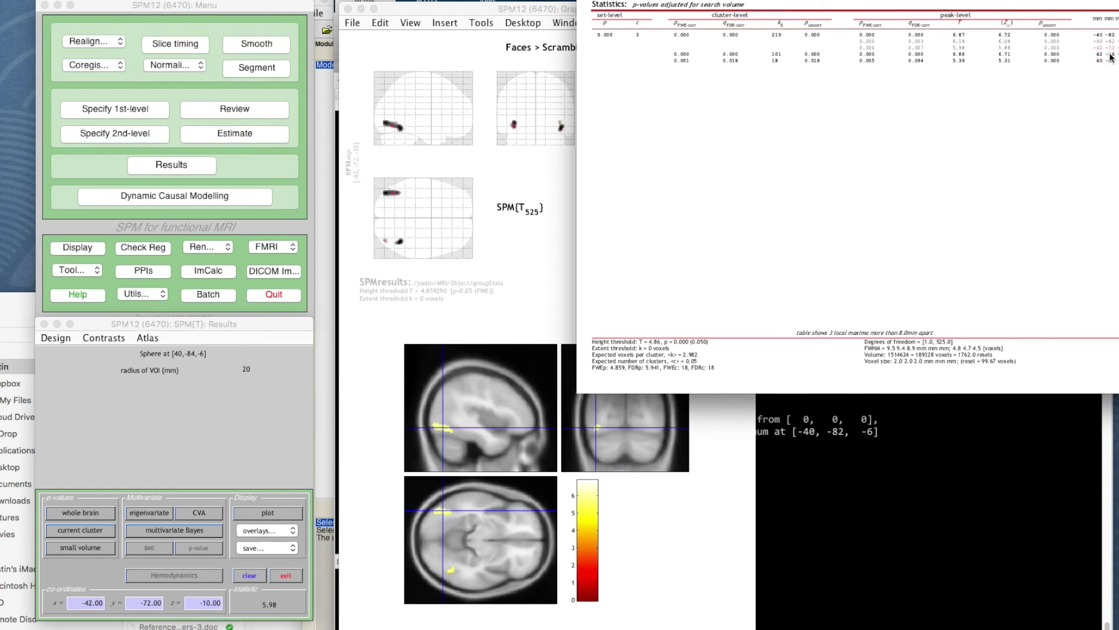
click(1112, 55)
click(1110, 61)
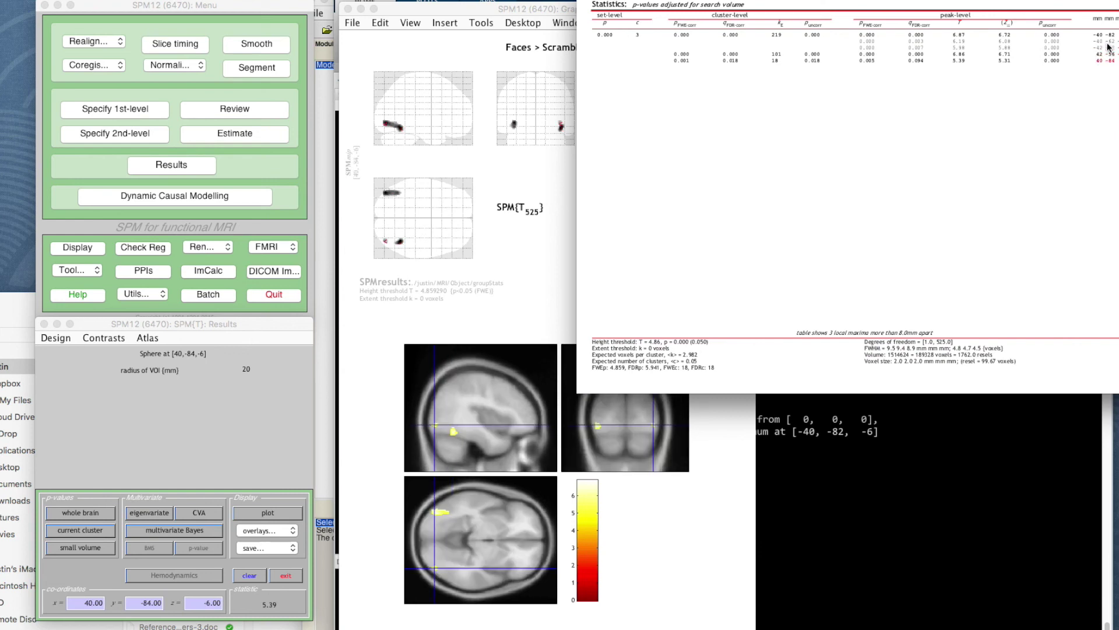
click(1108, 43)
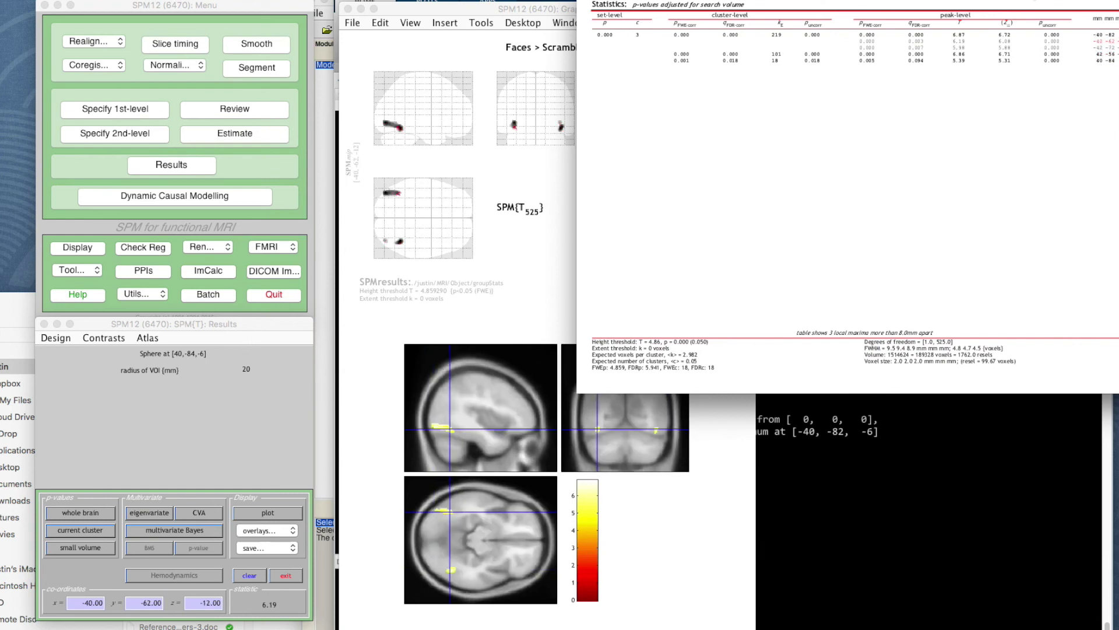
Revisit the main peak -40 -82 -6 and -40 -62 -12, ending on -42 -72 -10
drag(1031, 2, 1025, 17)
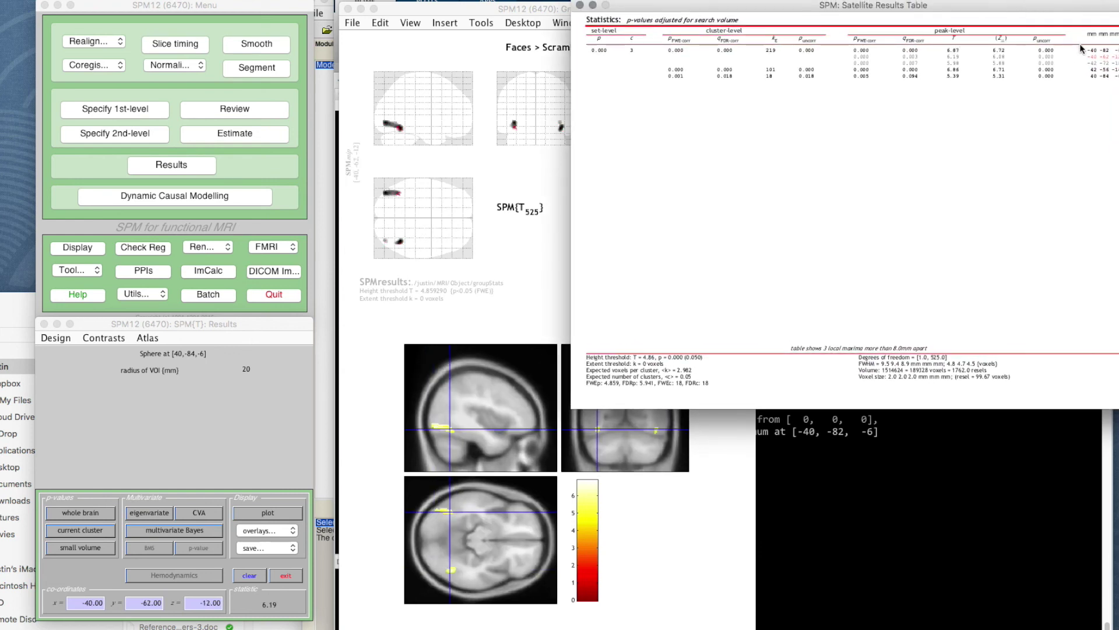
click(1099, 51)
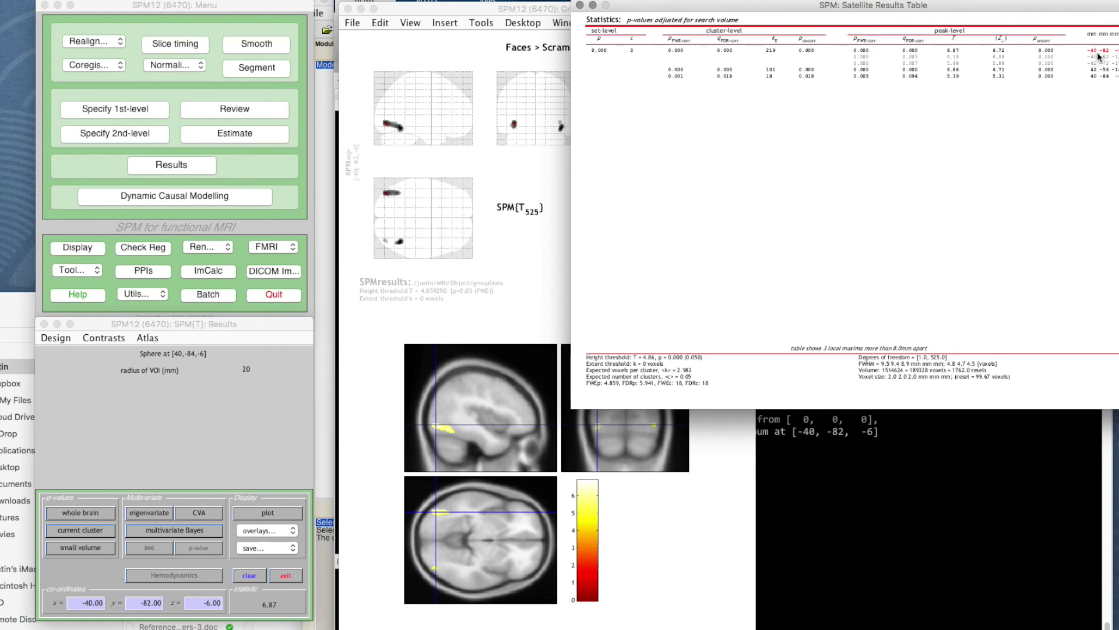
click(1100, 58)
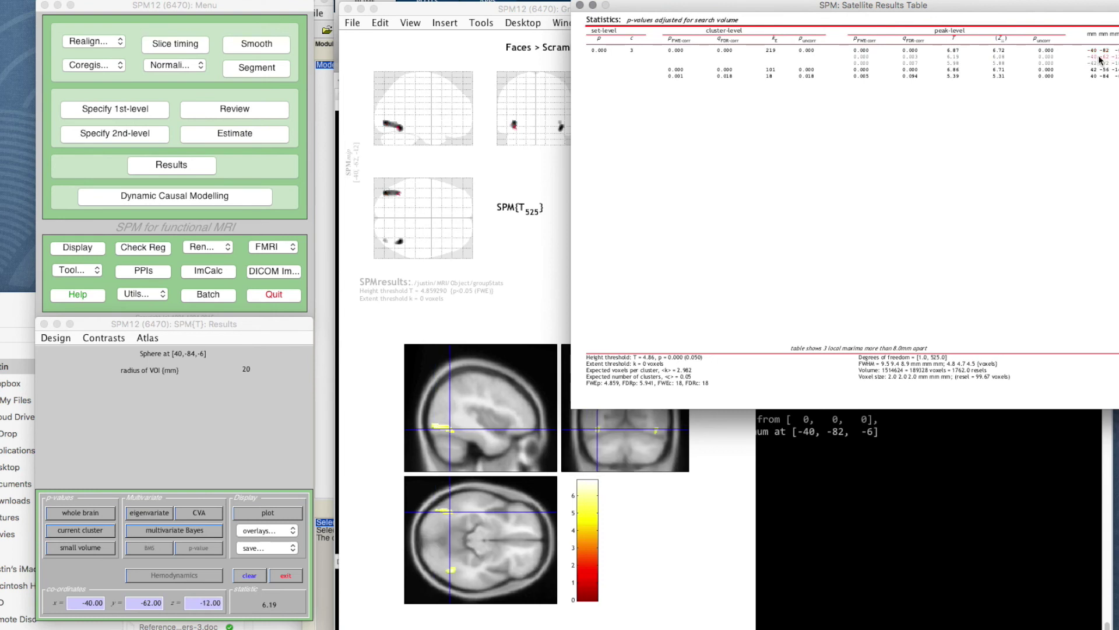
click(1096, 64)
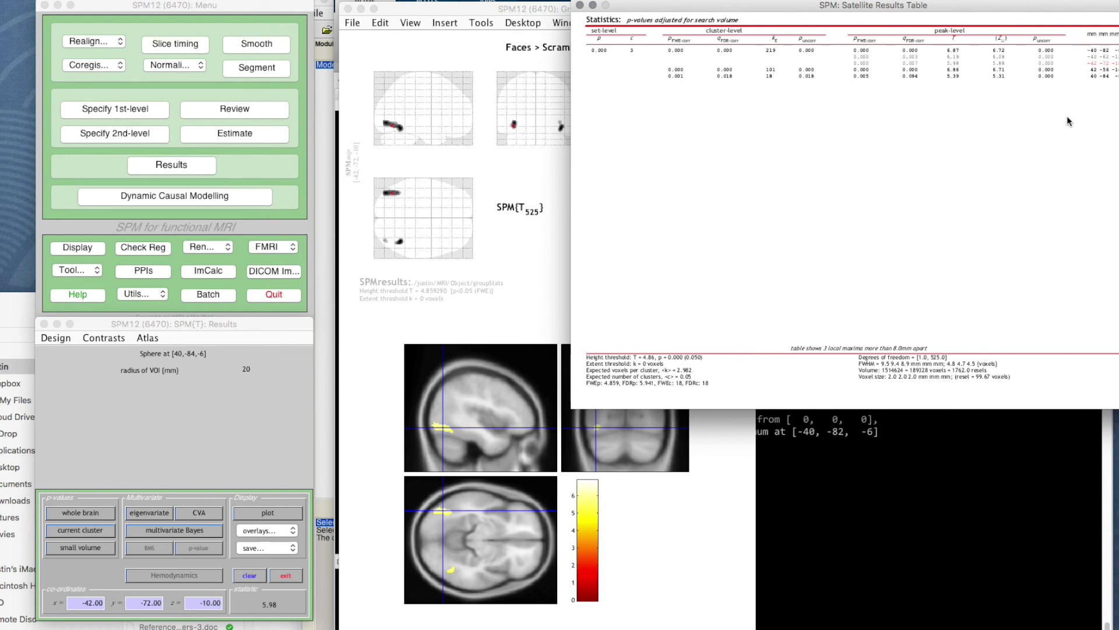
click(1096, 57)
click(1094, 64)
Center the results table and extract its data structure to MATLAB as TabDat
drag(978, 6, 581, 63)
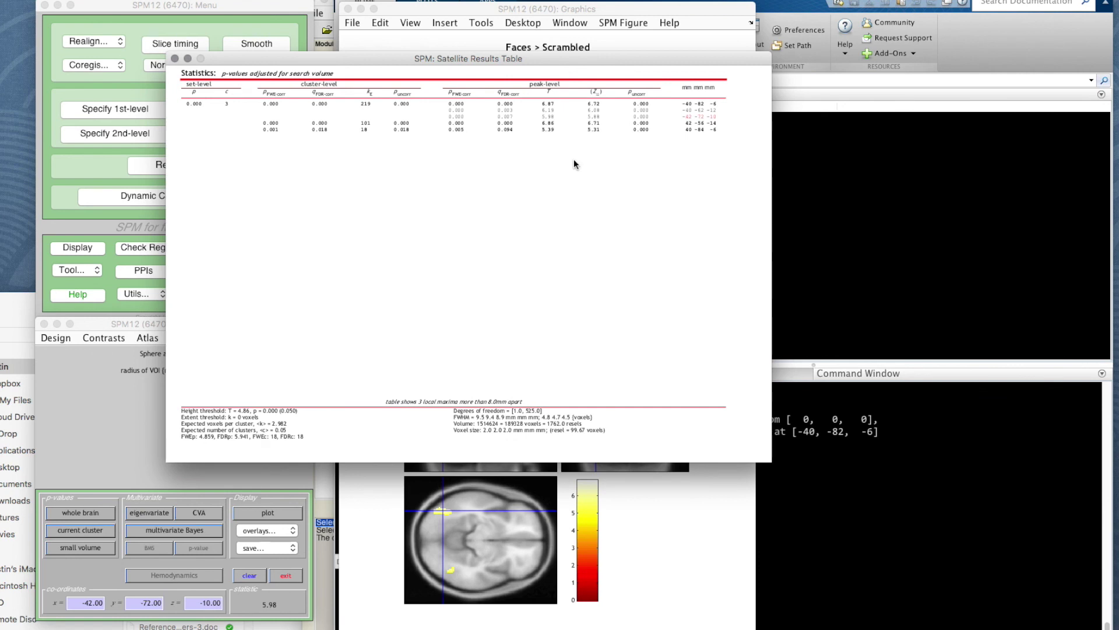
right_click(577, 190)
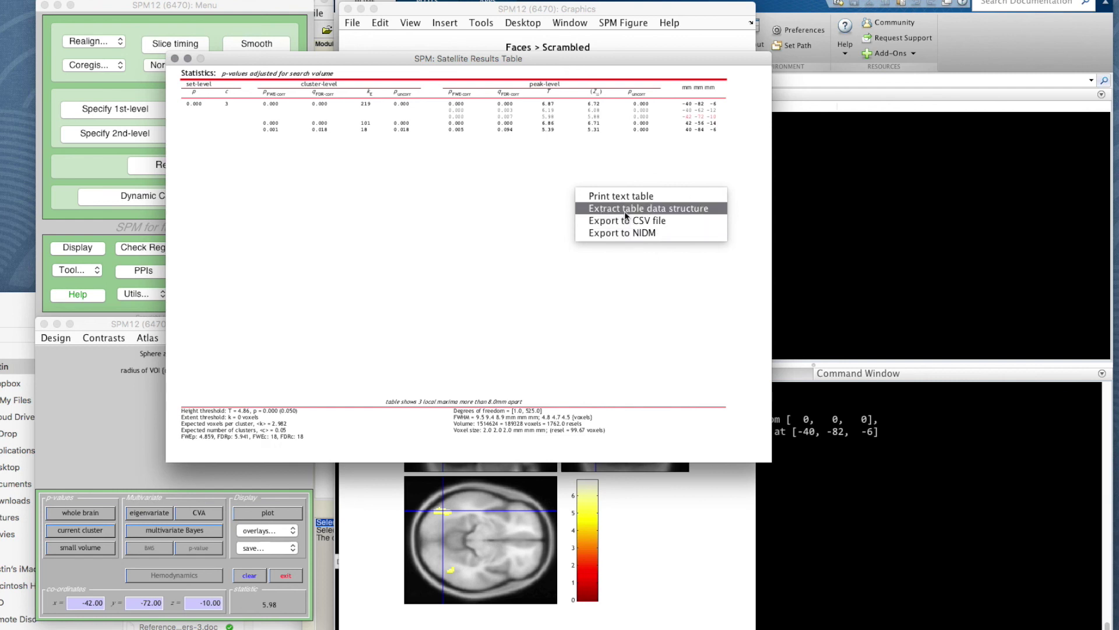
click(678, 208)
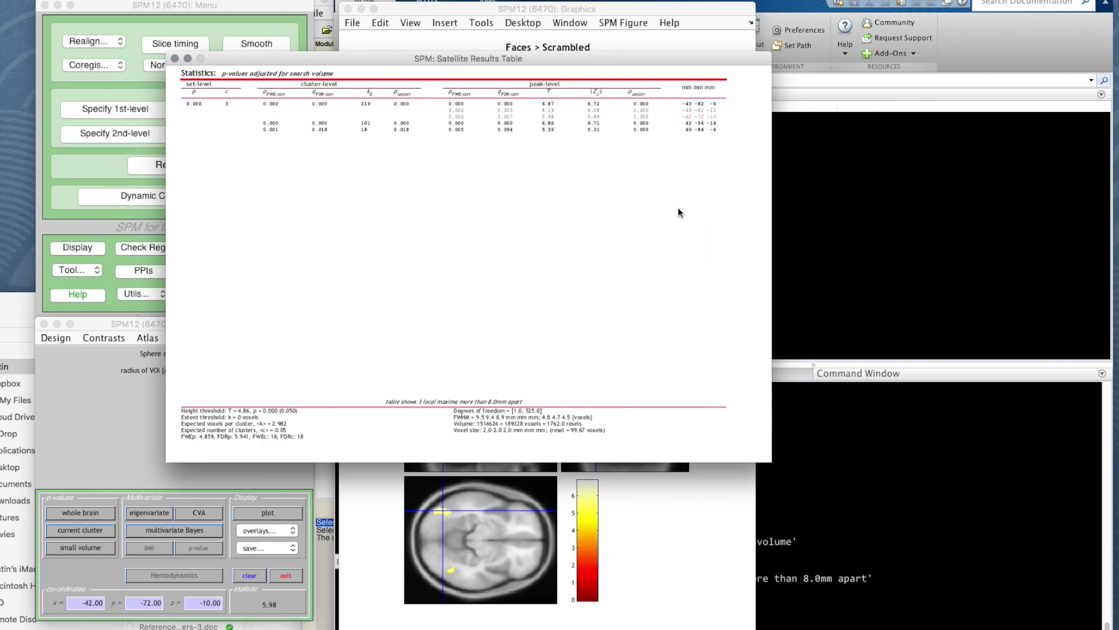
Print TabDat.dat in MATLAB's Command Window, then return to the results table
click(985, 517)
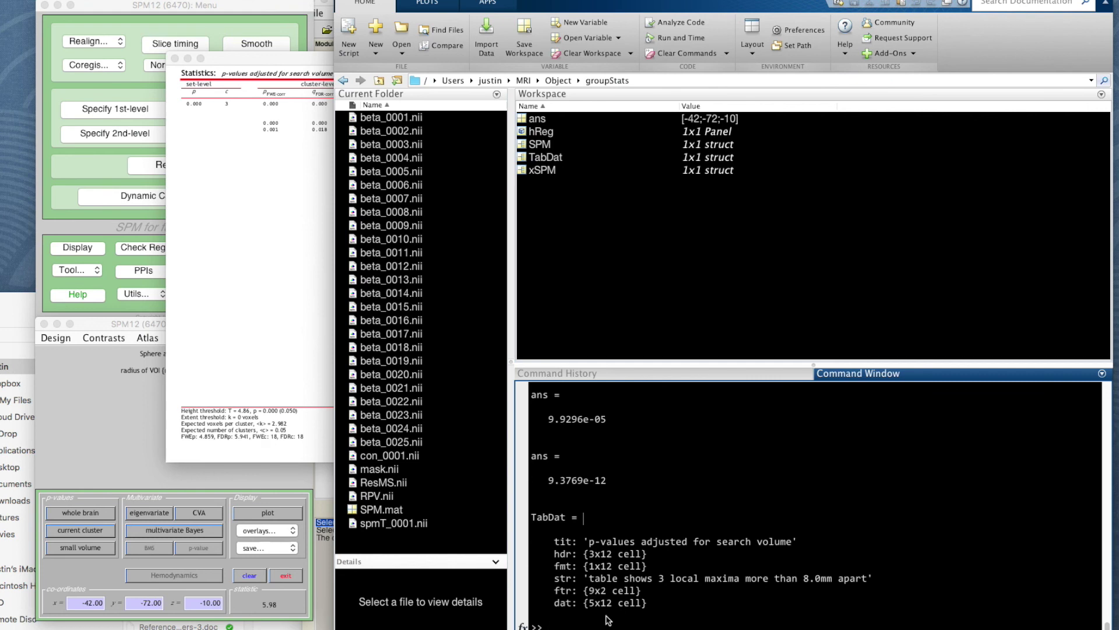
text(TabDat.dat)
key(Return)
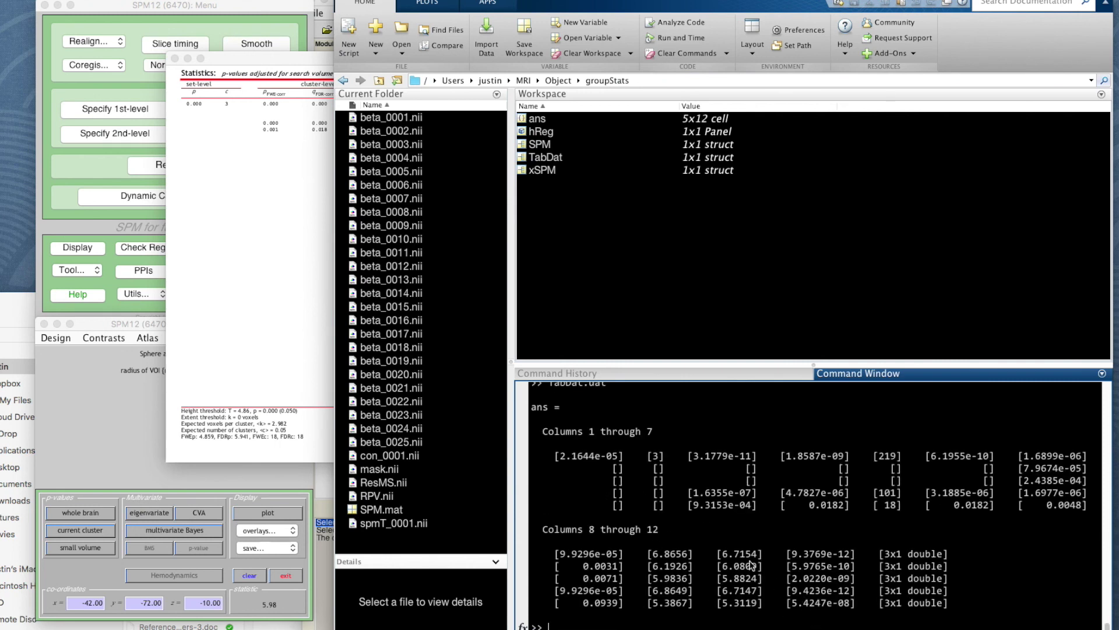
click(239, 257)
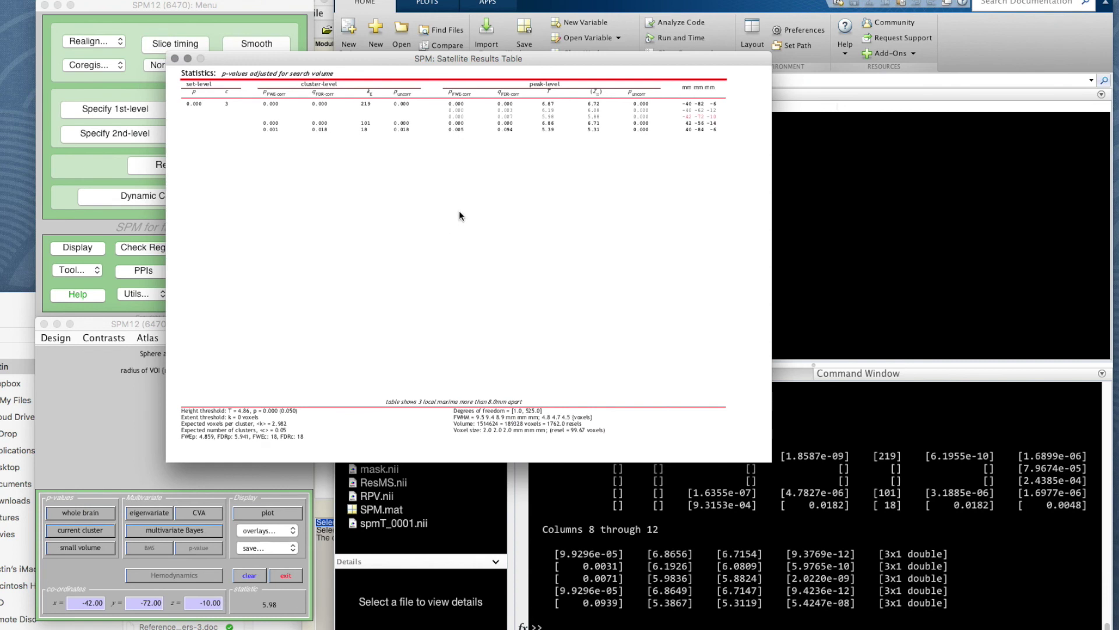
Close the Model estimation Batch Editor window, bringing up its Unsaved Changes prompt
click(322, 12)
click(312, 1)
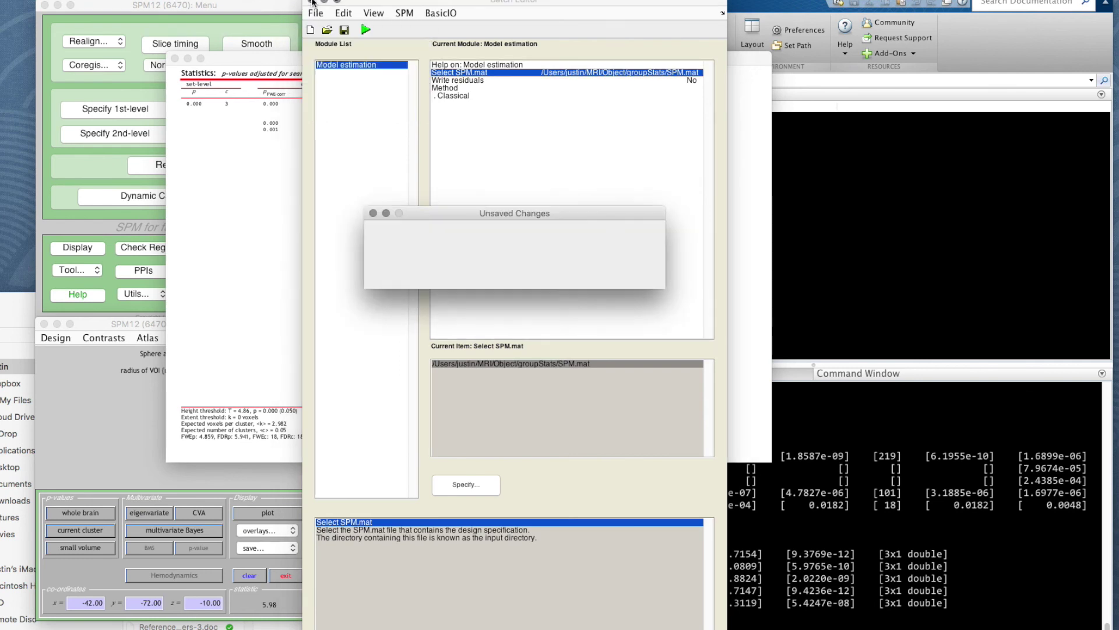